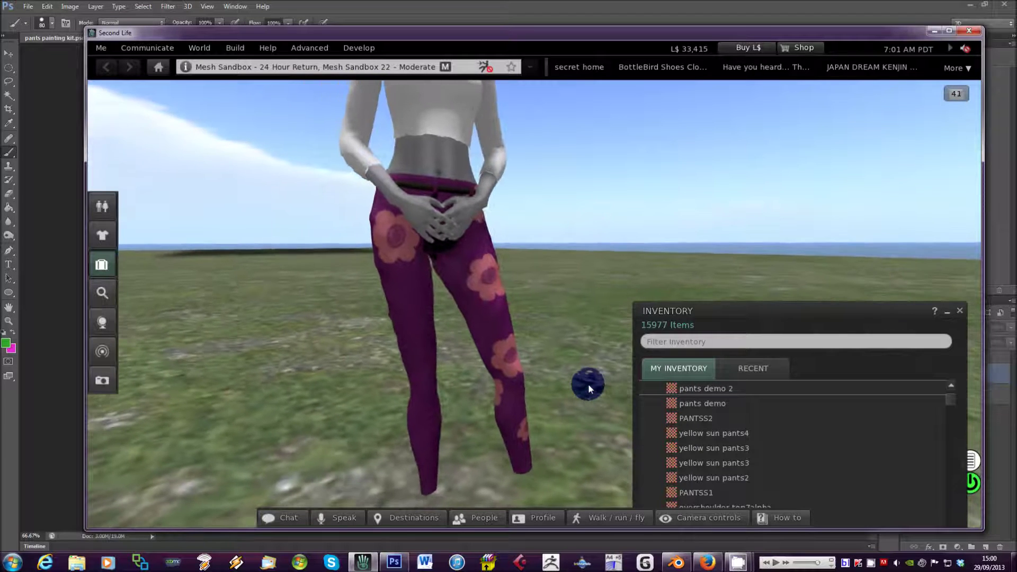
Switch to Photoshop, add a new layer to the pants template and place it below the shadow bake layer
click(586, 10)
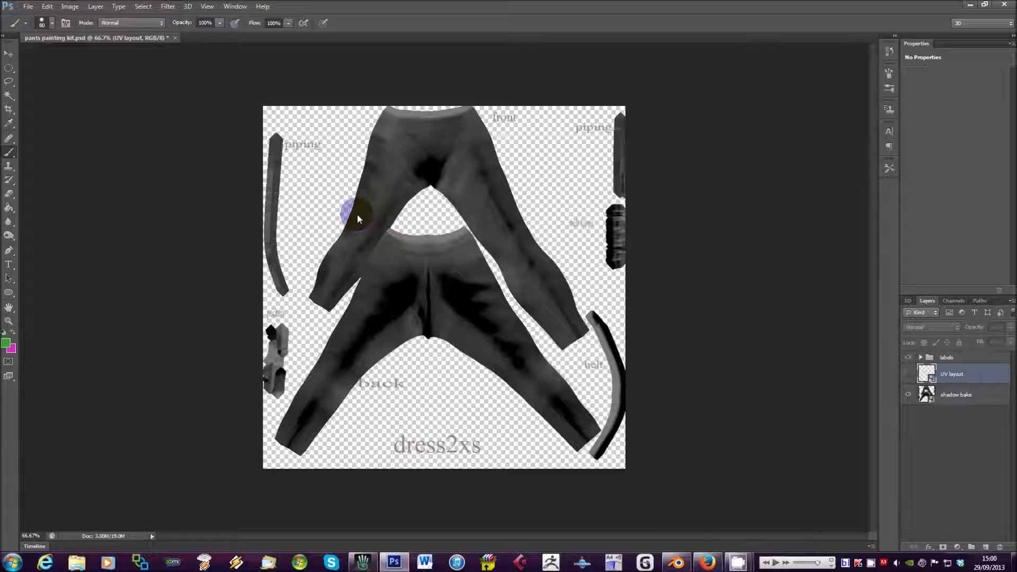
key(ctrl+shift+n)
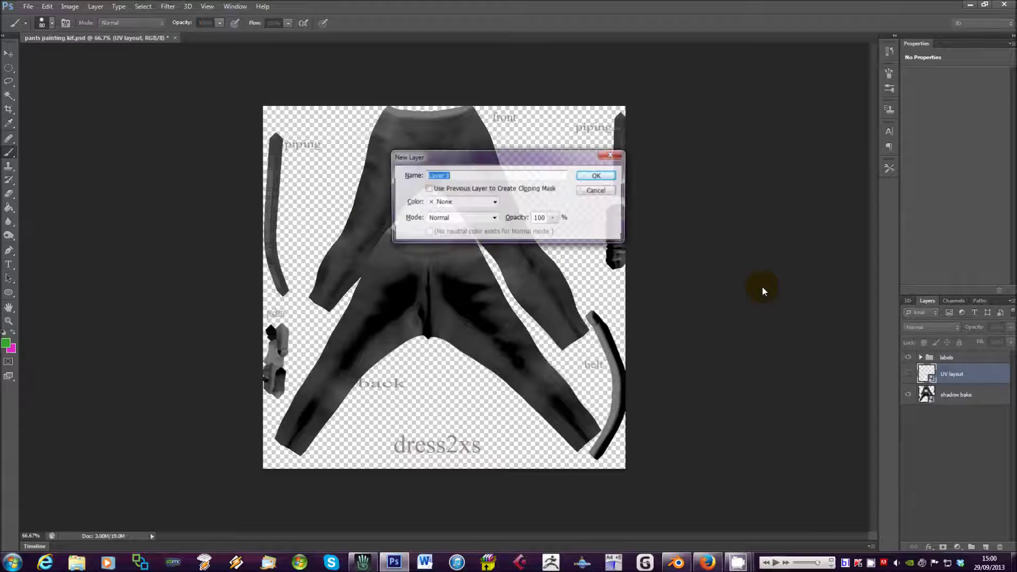
key(Return)
drag(951, 373, 958, 477)
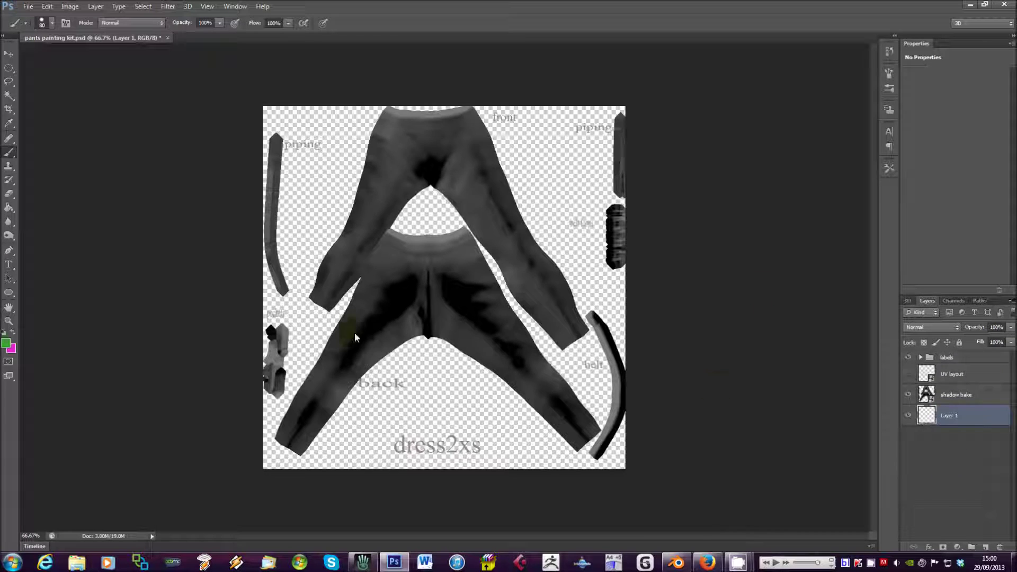
Fill Layer 1 with light green (62f957)
click(5, 344)
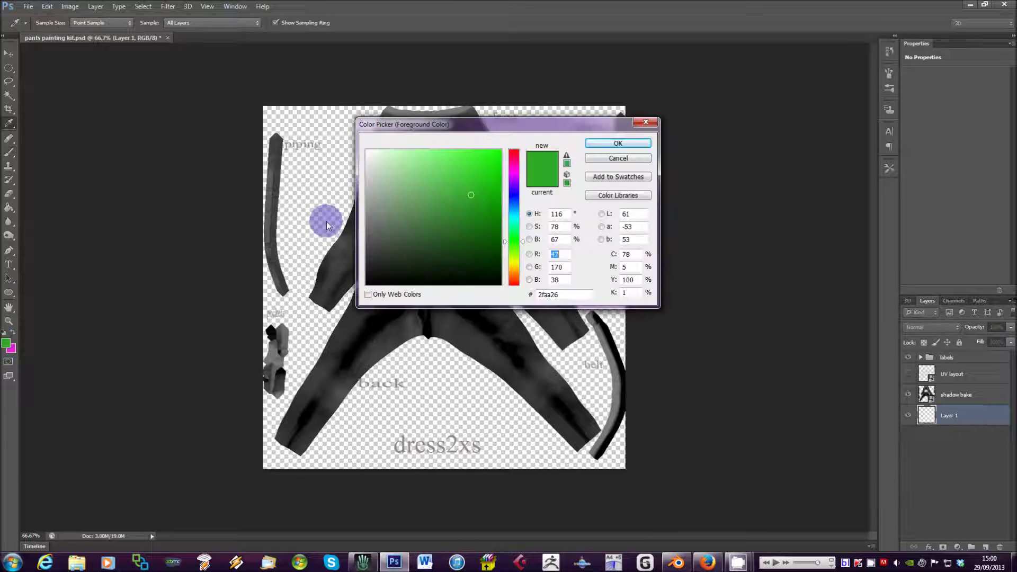
mouse_move(471, 197)
mouse_down()
mouse_move(397, 227)
mouse_move(370, 249)
mouse_move(367, 280)
mouse_move(415, 177)
mouse_move(454, 153)
mouse_up()
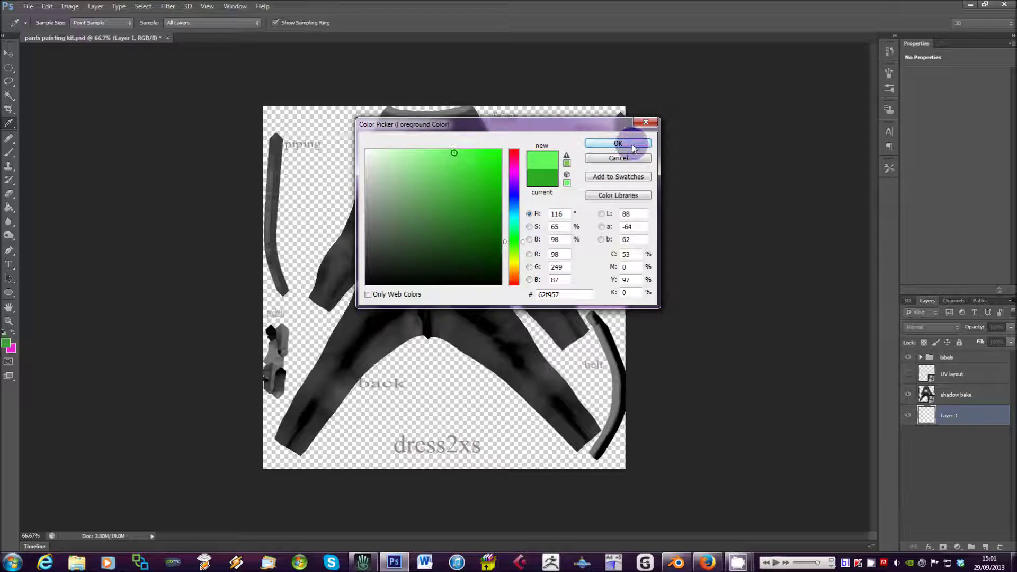
click(633, 147)
click(8, 207)
click(416, 209)
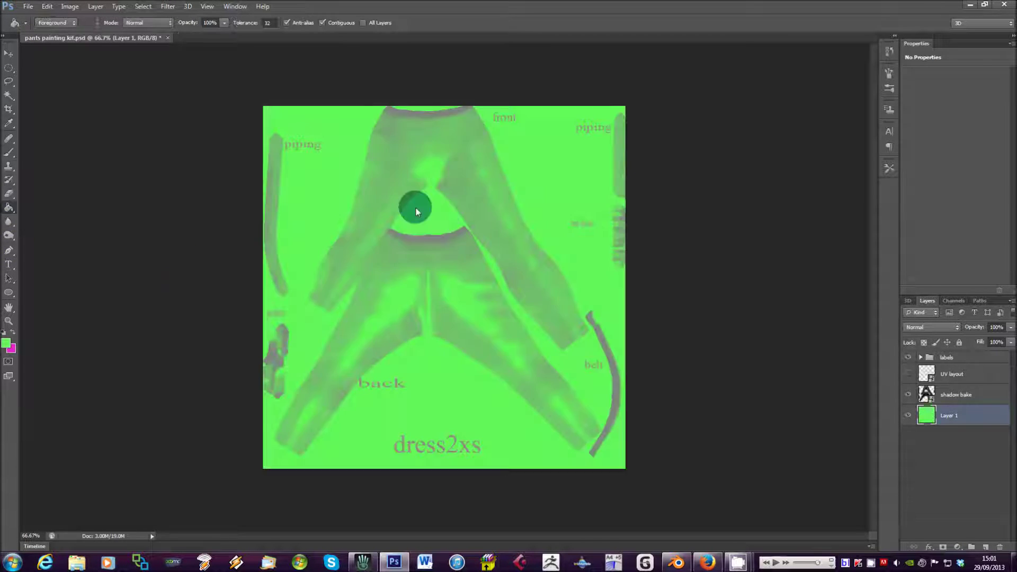
Hide Layer 1 and examine the template's front, back, belt, belt loops, piping and pocket pieces
click(908, 416)
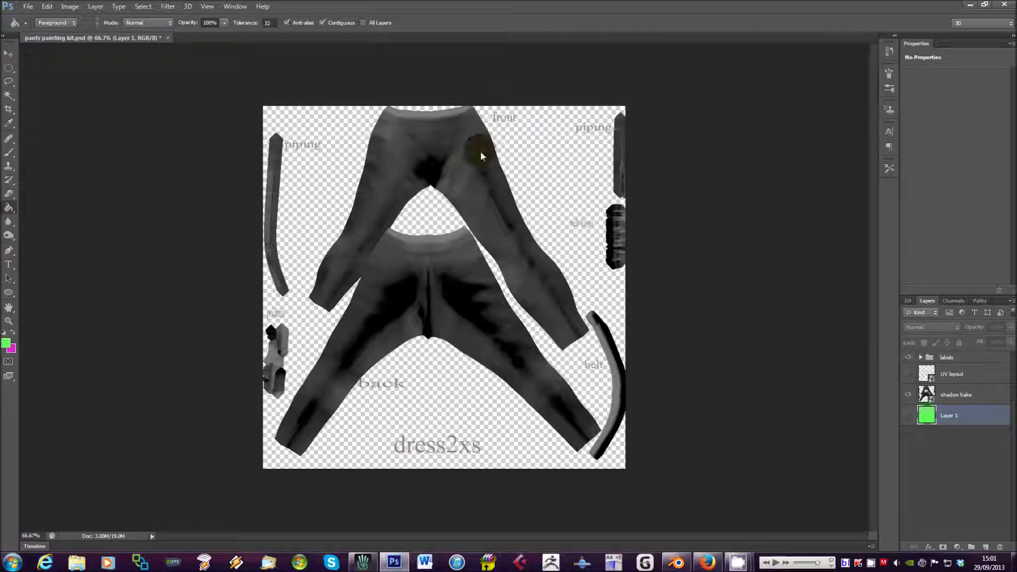
click(481, 127)
click(609, 424)
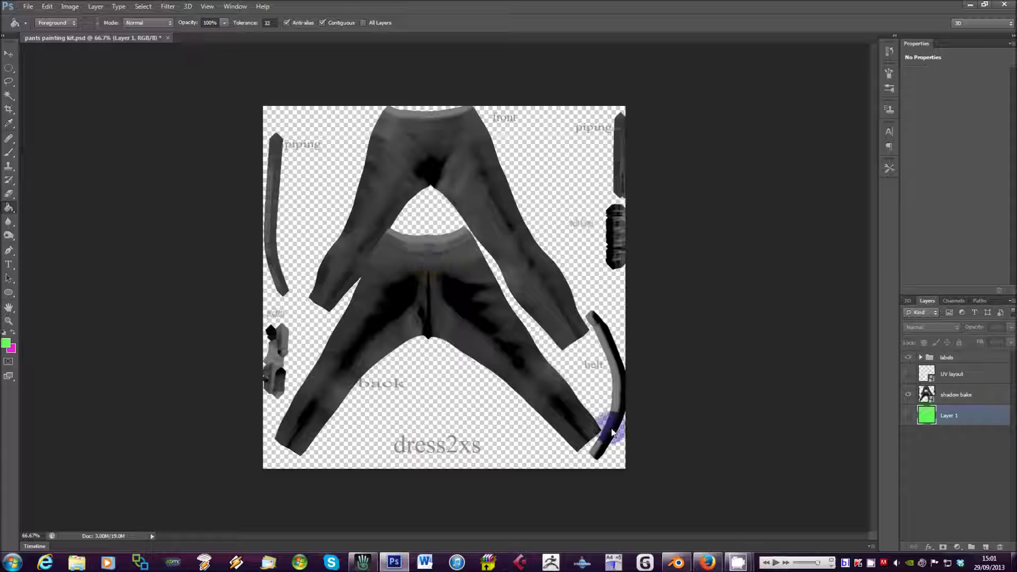
click(615, 259)
click(612, 142)
click(614, 117)
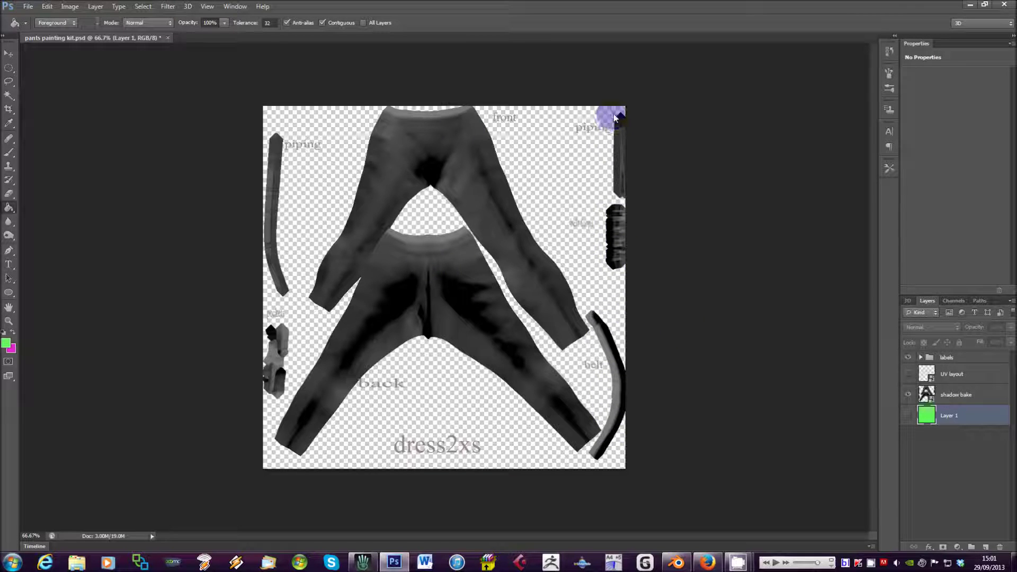
click(279, 136)
click(481, 110)
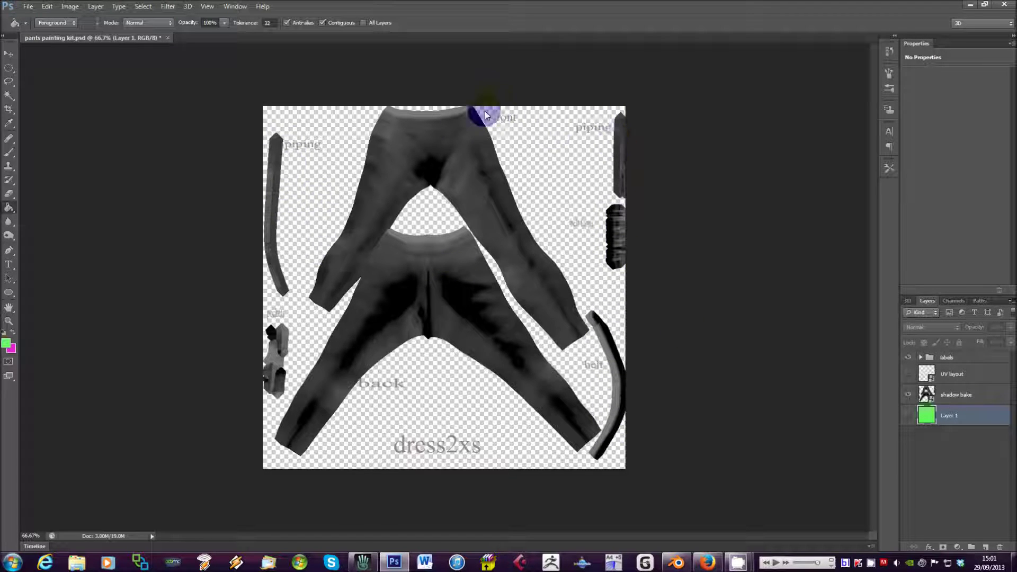
click(273, 366)
click(281, 339)
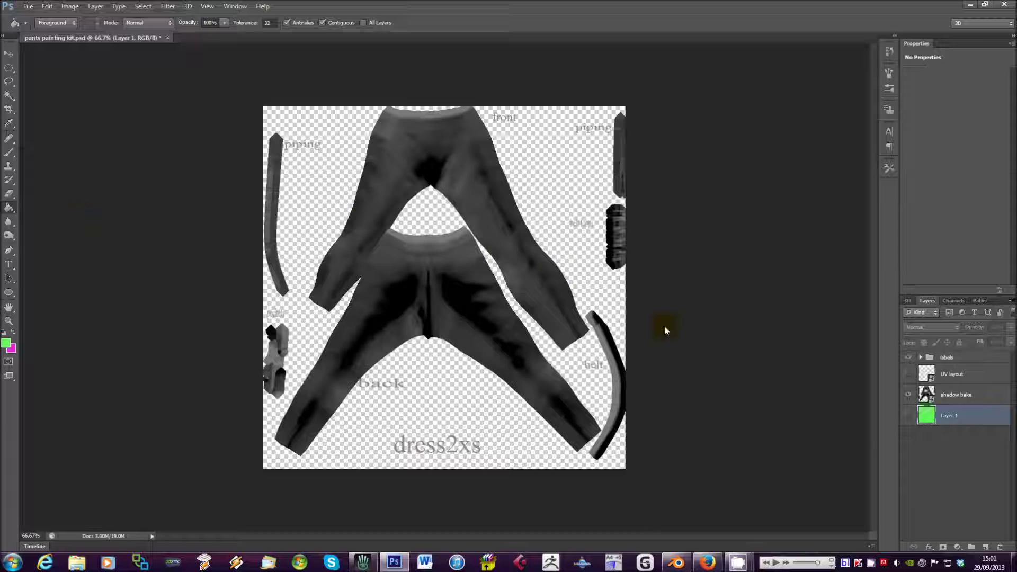
click(914, 347)
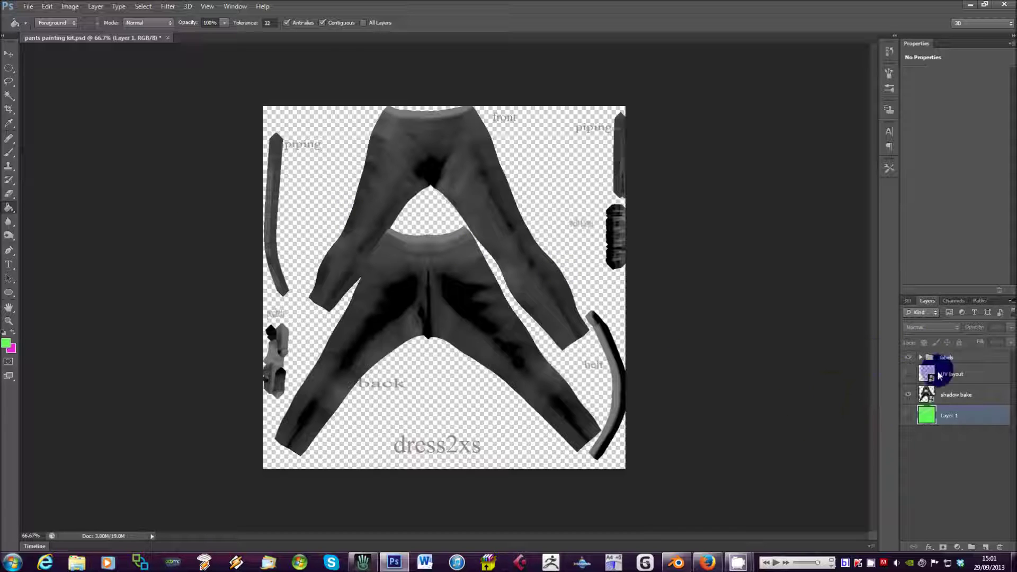
click(959, 419)
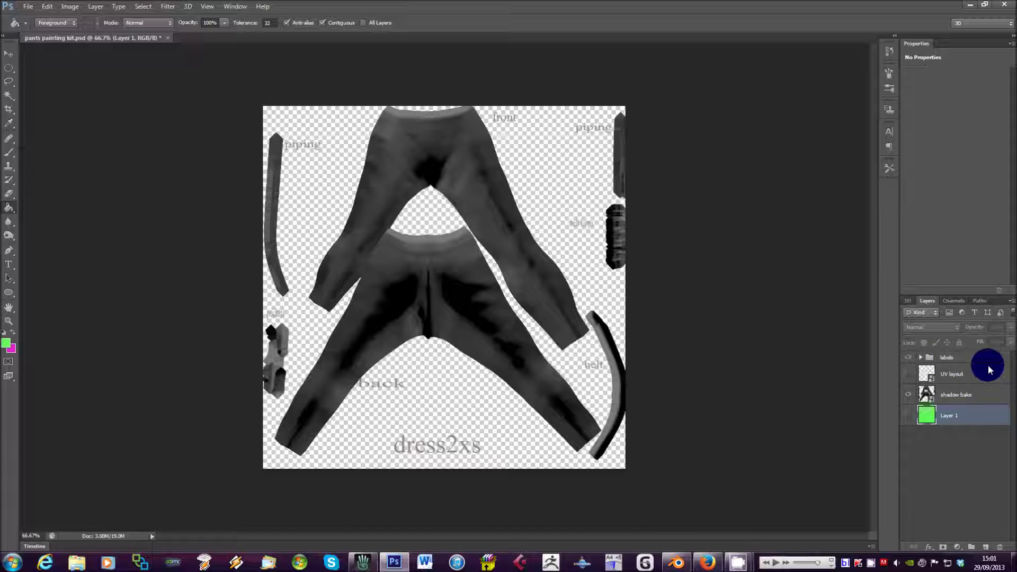
Toggle the visibility of the labels group and the shadow bake layer to compare what each contains
click(907, 358)
click(907, 358)
click(908, 358)
click(908, 358)
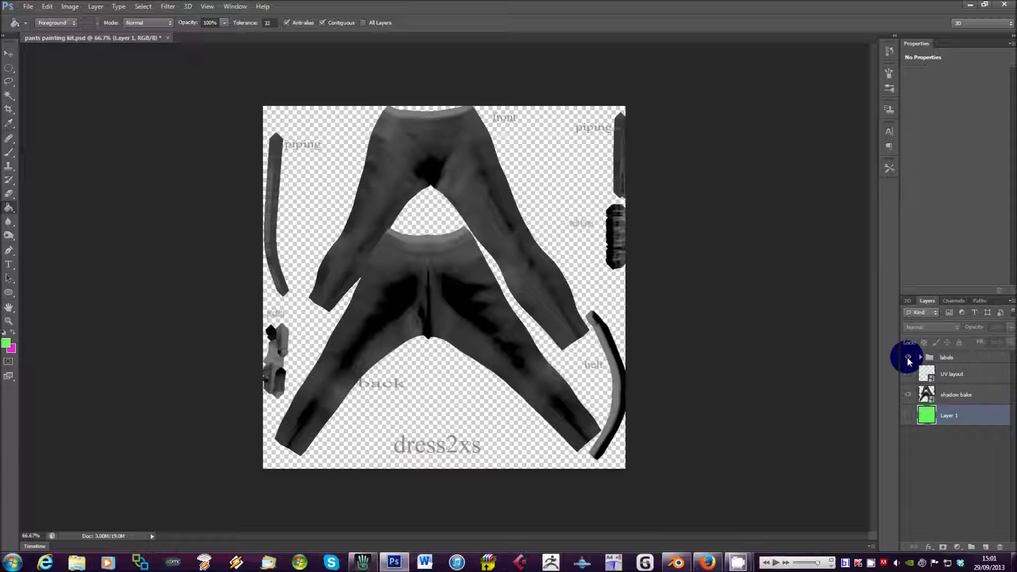
click(908, 395)
click(908, 395)
click(908, 395)
click(908, 395)
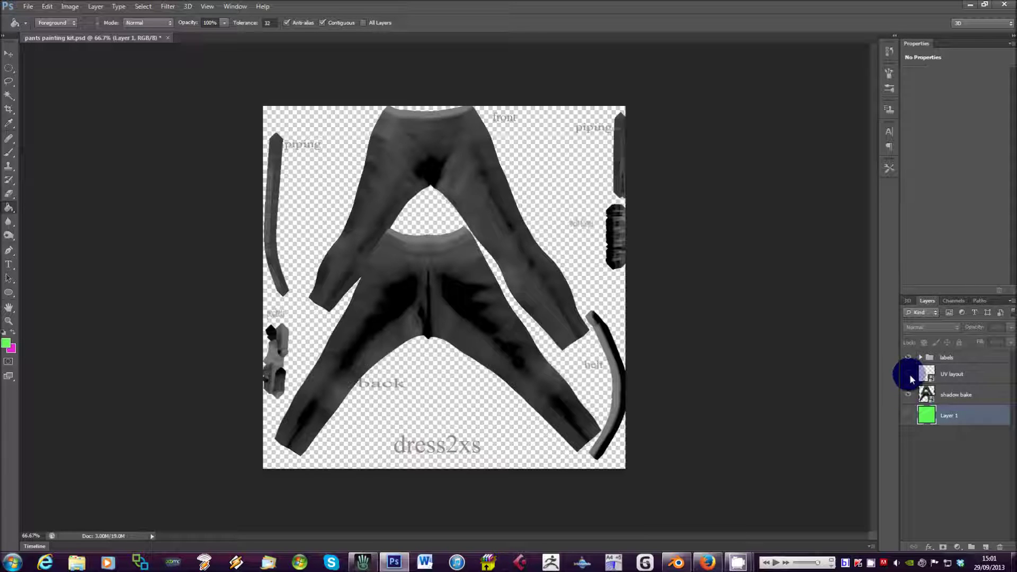
Make the UV layout layer and the green Layer 1 visible
click(909, 375)
click(908, 374)
click(909, 375)
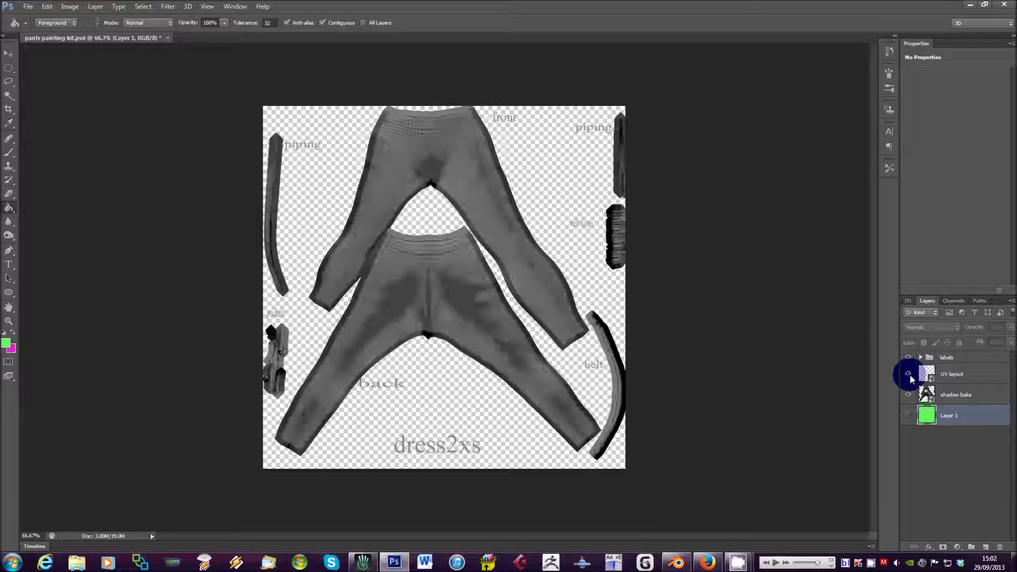
click(908, 374)
click(909, 374)
click(908, 416)
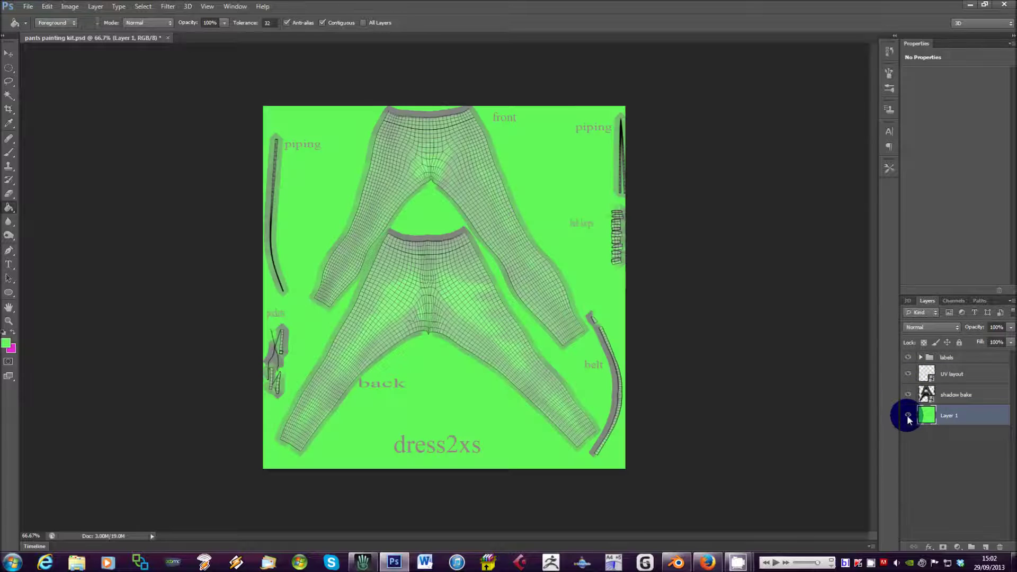
Set the foreground colour to black (000000) and fill Layer 1 with it
click(6, 343)
click(367, 286)
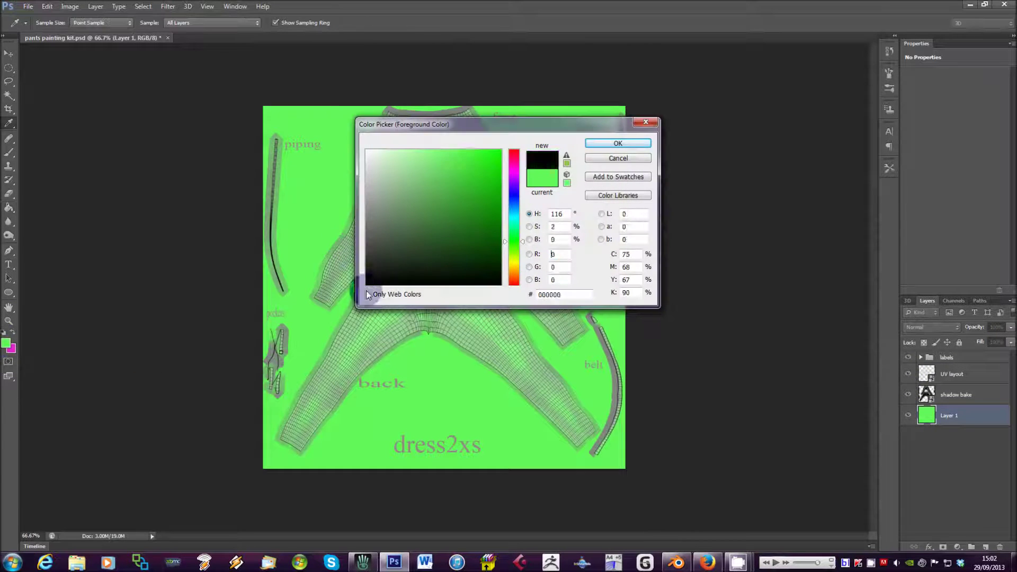
key(Return)
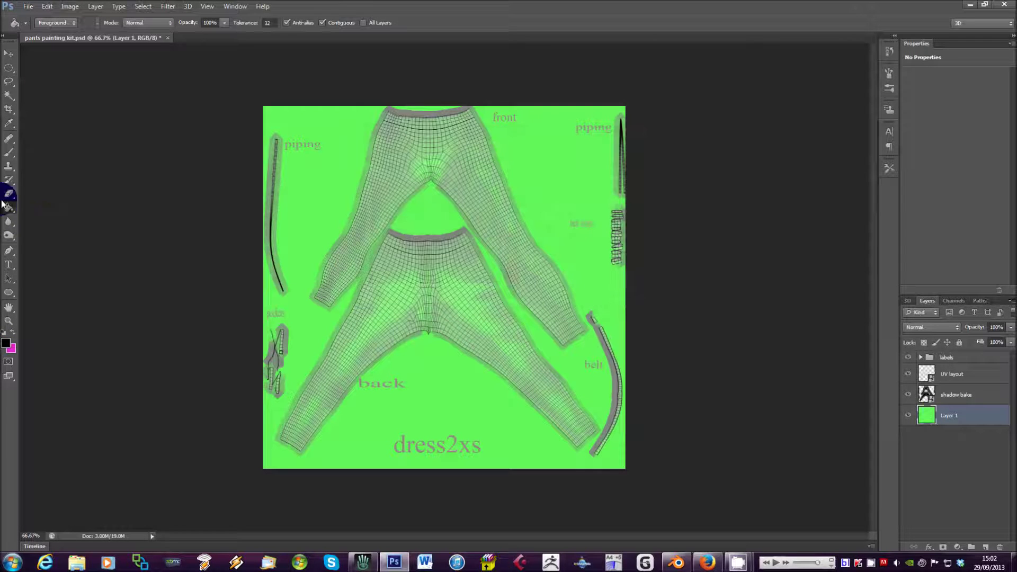
click(414, 352)
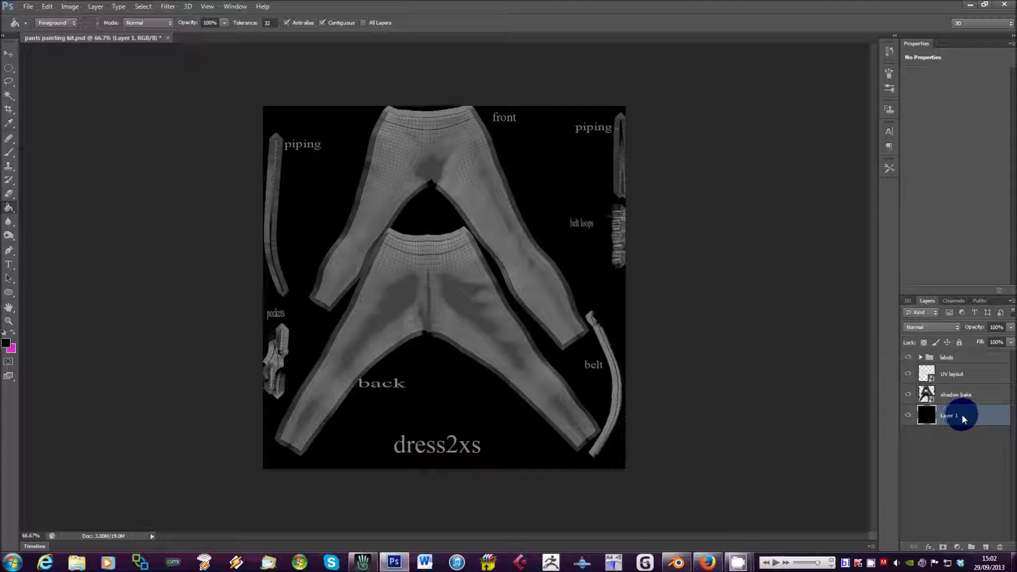
Try the black layer above the shadow bake and above the UV layout, and return it to the bottom of the stack
mouse_move(959, 418)
mouse_down()
mouse_move(957, 392)
mouse_move(967, 419)
mouse_move(928, 417)
mouse_move(958, 375)
mouse_move(962, 384)
mouse_up()
click(427, 284)
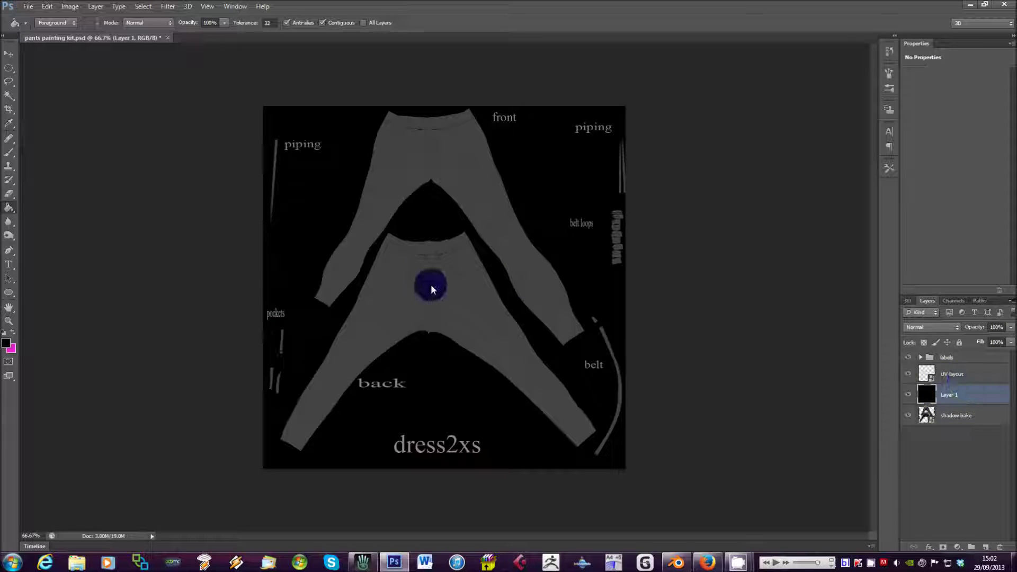
mouse_move(439, 272)
mouse_down()
mouse_move(465, 290)
mouse_move(456, 274)
mouse_move(464, 302)
mouse_up()
click(435, 163)
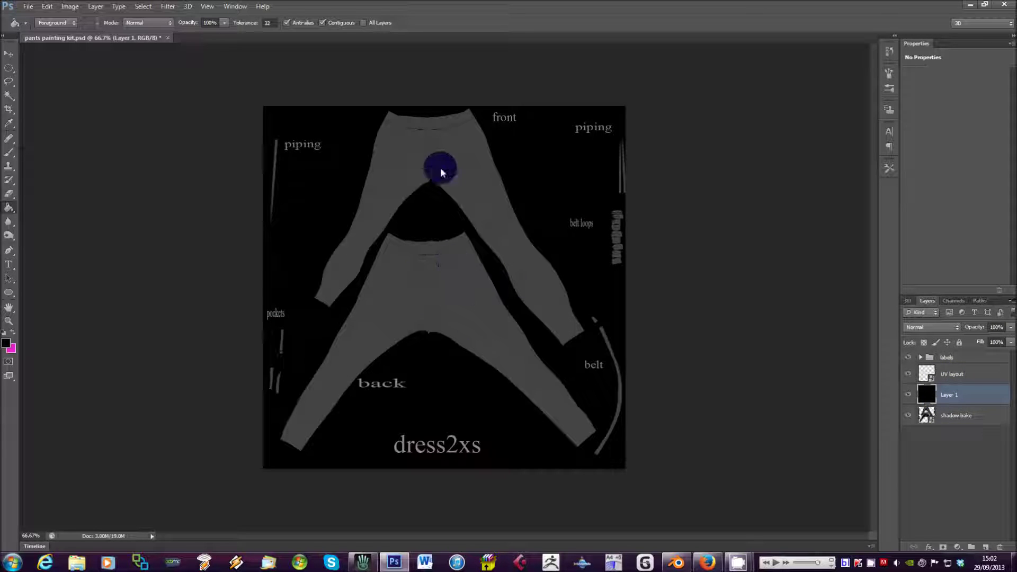
drag(968, 396, 955, 415)
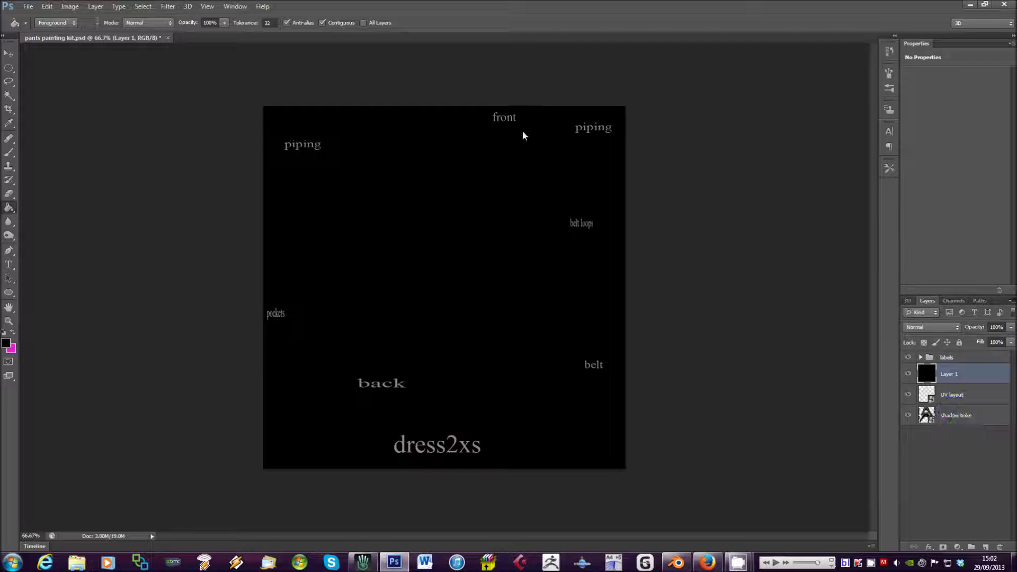
drag(945, 374, 943, 438)
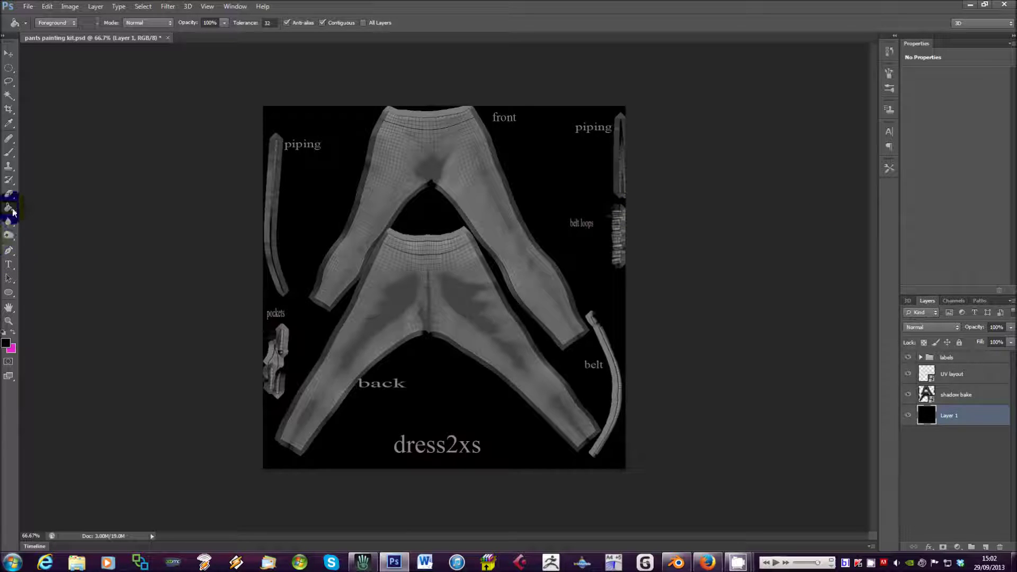
Set the foreground colour to a bright turquoise with a hue of 178°
click(5, 343)
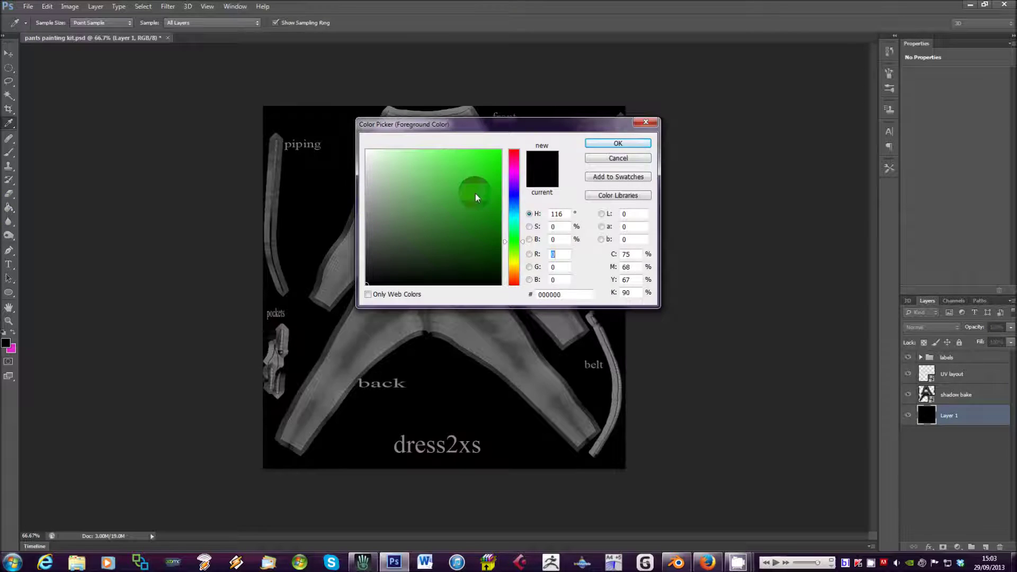
mouse_move(514, 240)
mouse_down()
mouse_move(512, 165)
mouse_move(516, 222)
mouse_up()
click(470, 174)
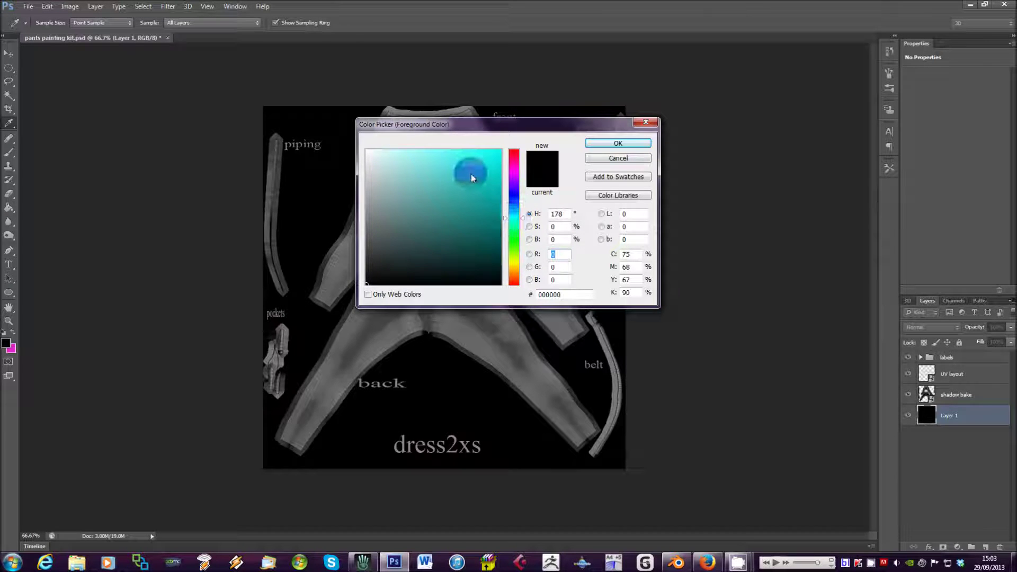
click(615, 142)
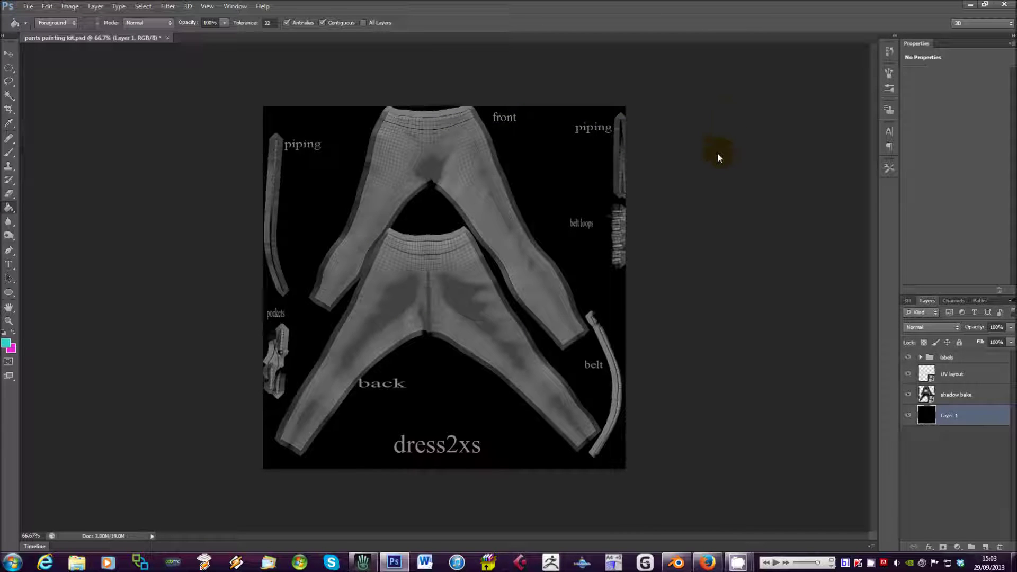
Add a new layer above the black Layer 1 and fill it with the turquoise foreground colour
key(ctrl+shift+n)
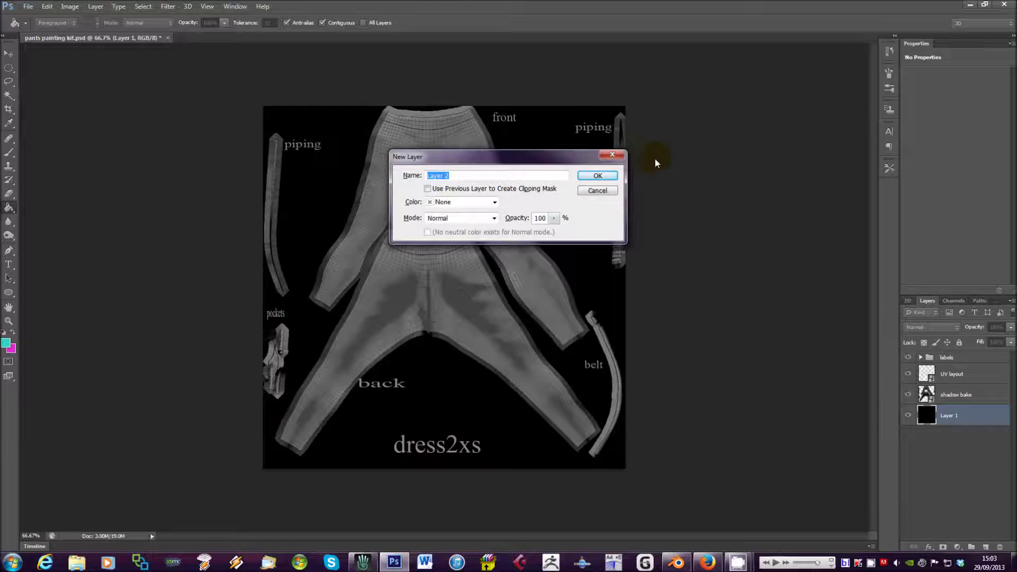
click(605, 176)
click(985, 547)
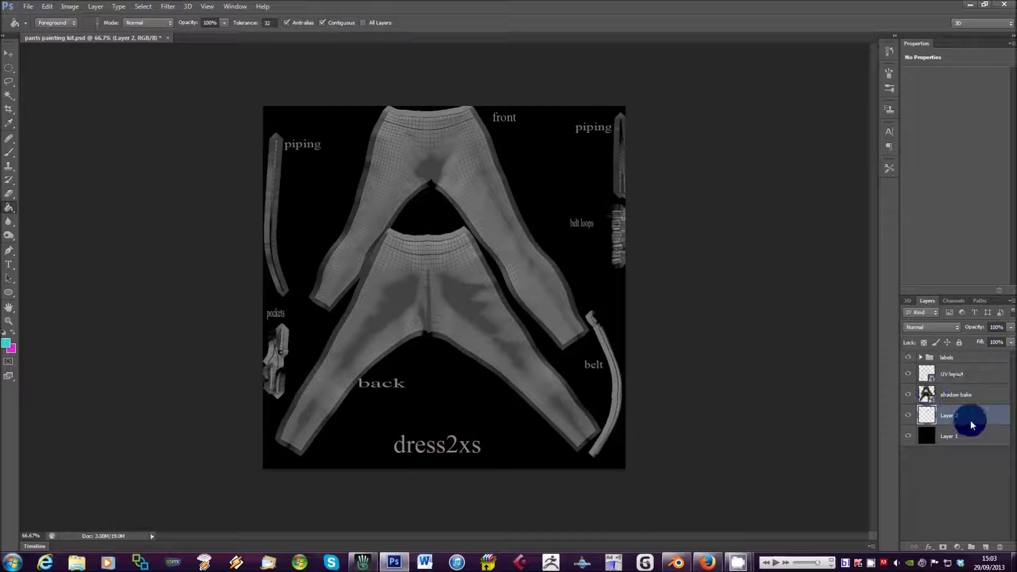
click(8, 206)
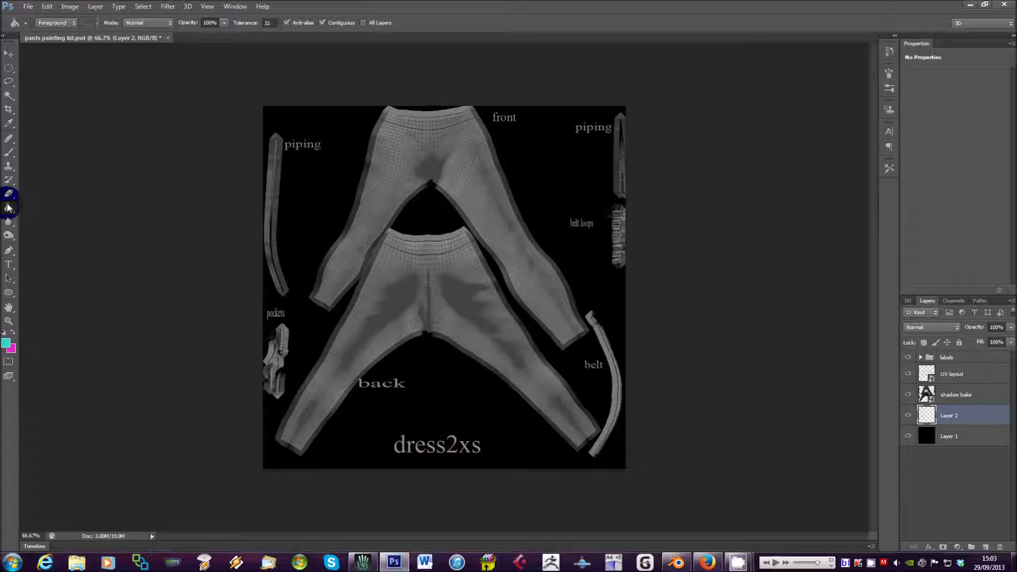
click(379, 188)
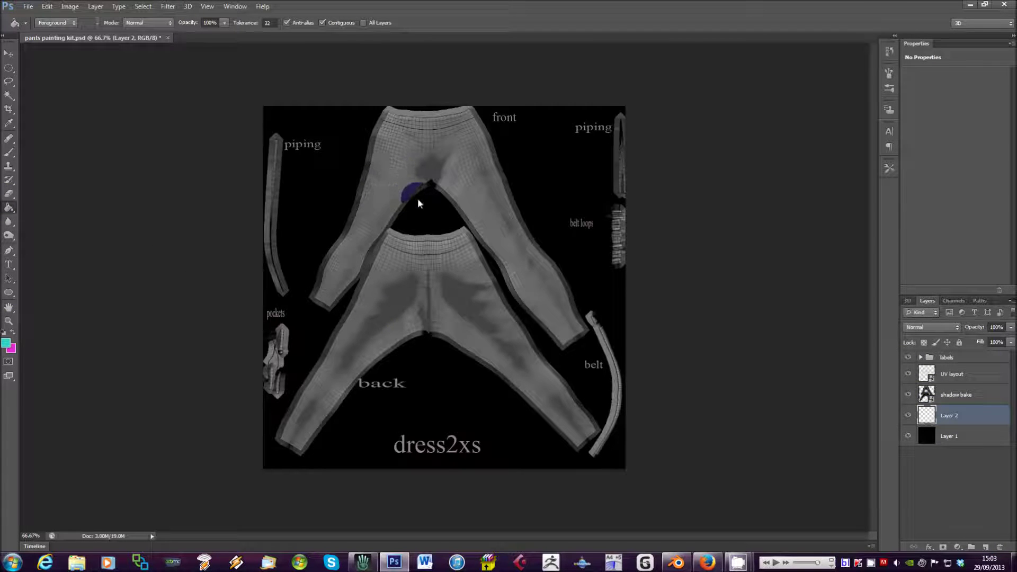
click(418, 200)
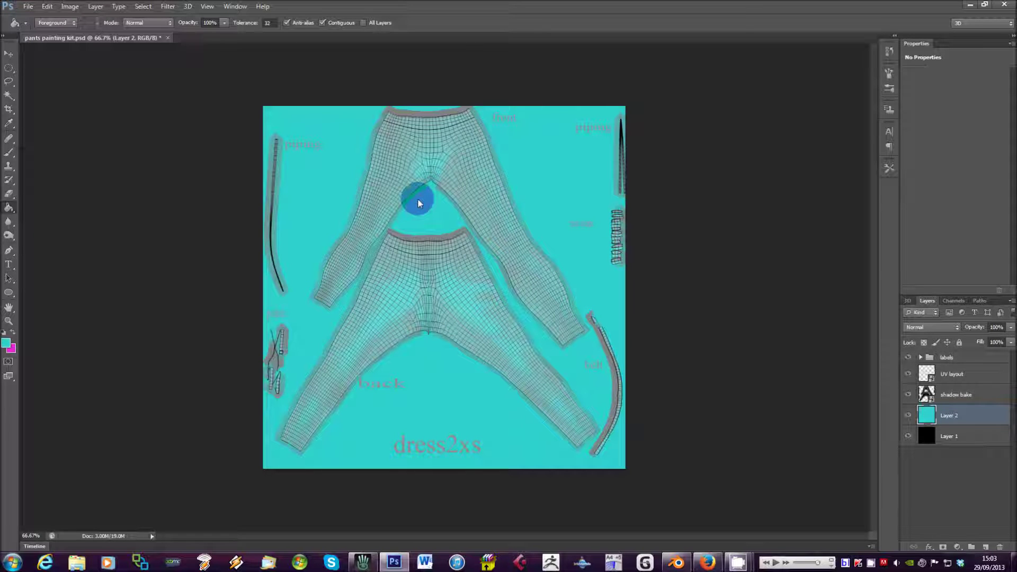
Move the turquoise Layer 2 between the UV layout and shadow bake layers
click(969, 421)
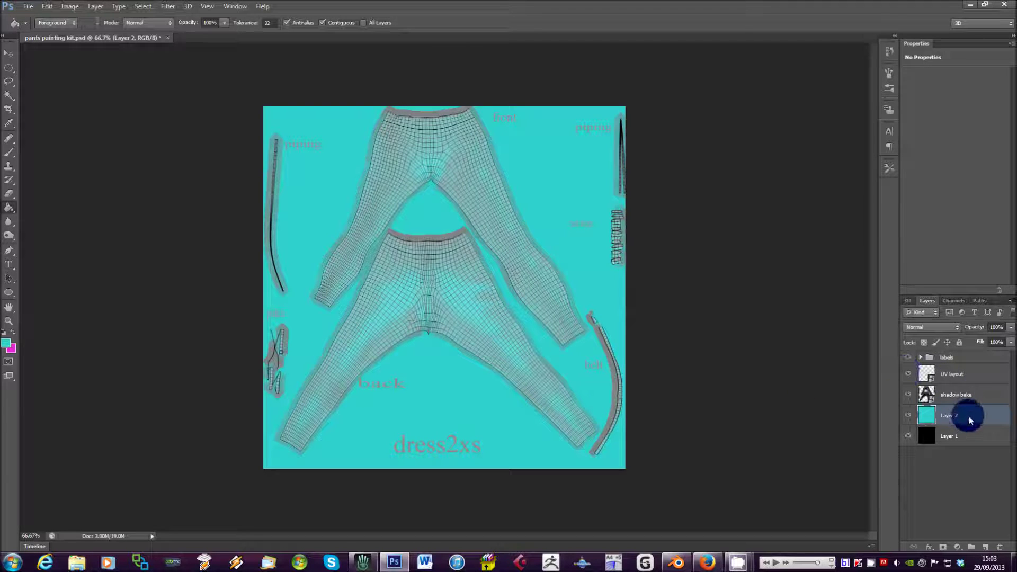
mouse_move(965, 415)
mouse_down()
mouse_move(958, 366)
mouse_move(957, 398)
mouse_up()
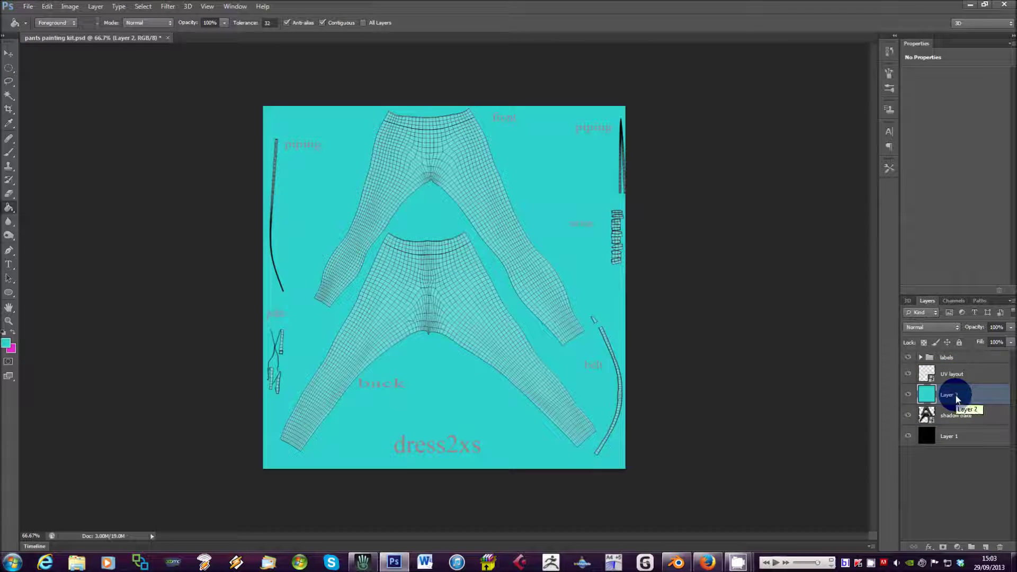
drag(959, 397, 913, 378)
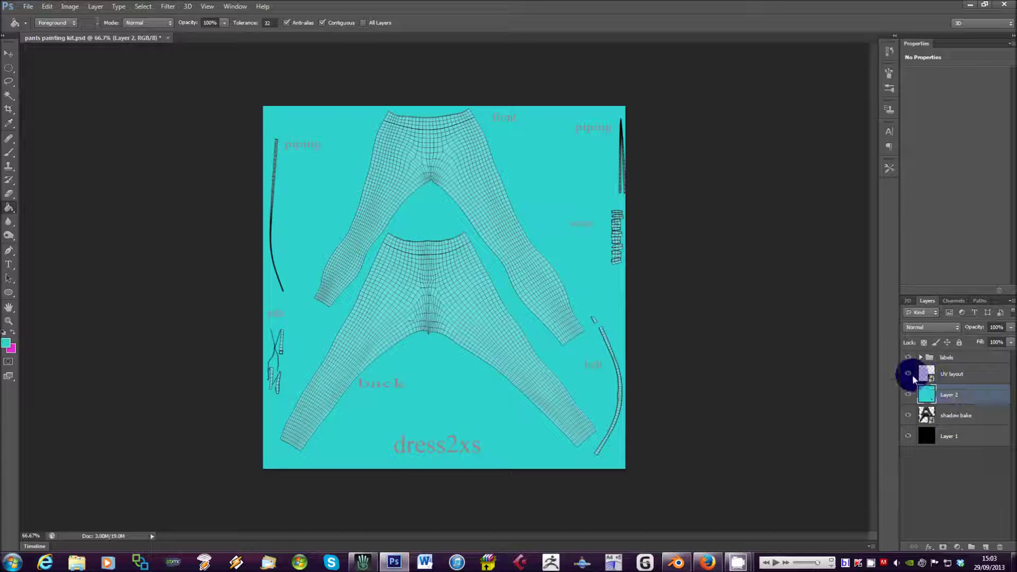
Hide the UV layout layer, try a lower opacity on the turquoise Layer 2 and restore it to 100%
click(907, 374)
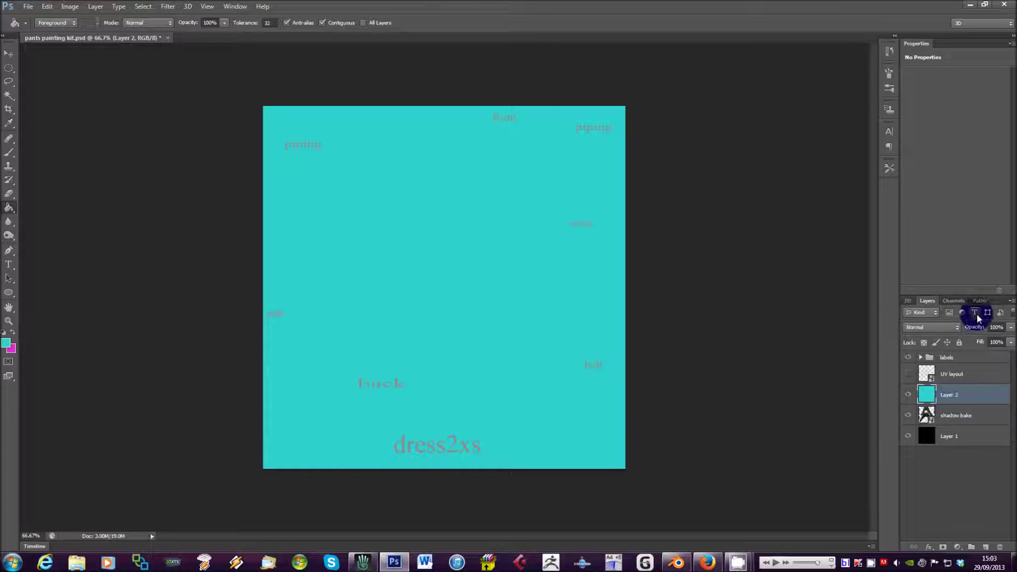
click(1010, 327)
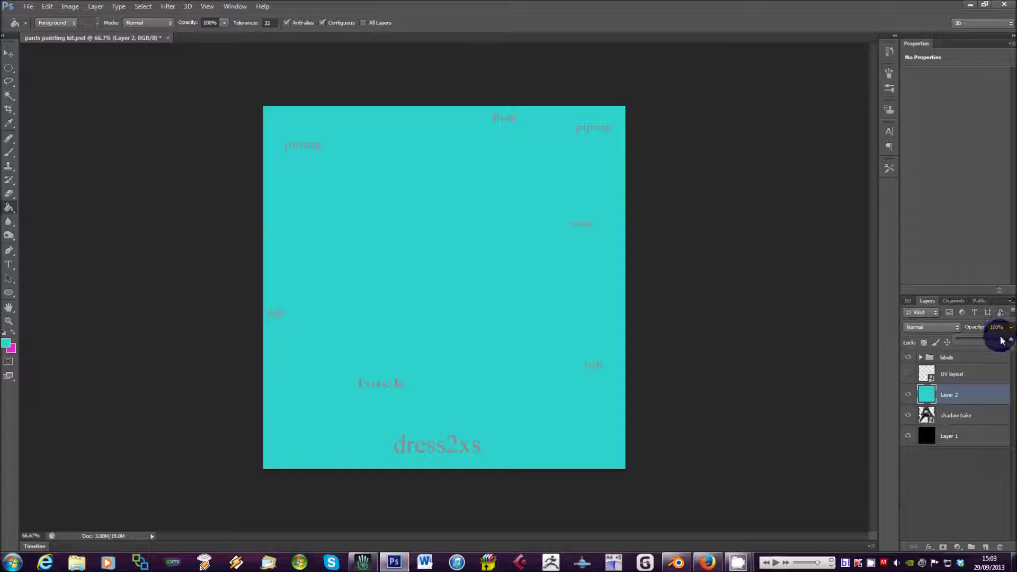
mouse_move(1009, 339)
mouse_down()
mouse_move(974, 340)
mouse_move(992, 340)
mouse_up()
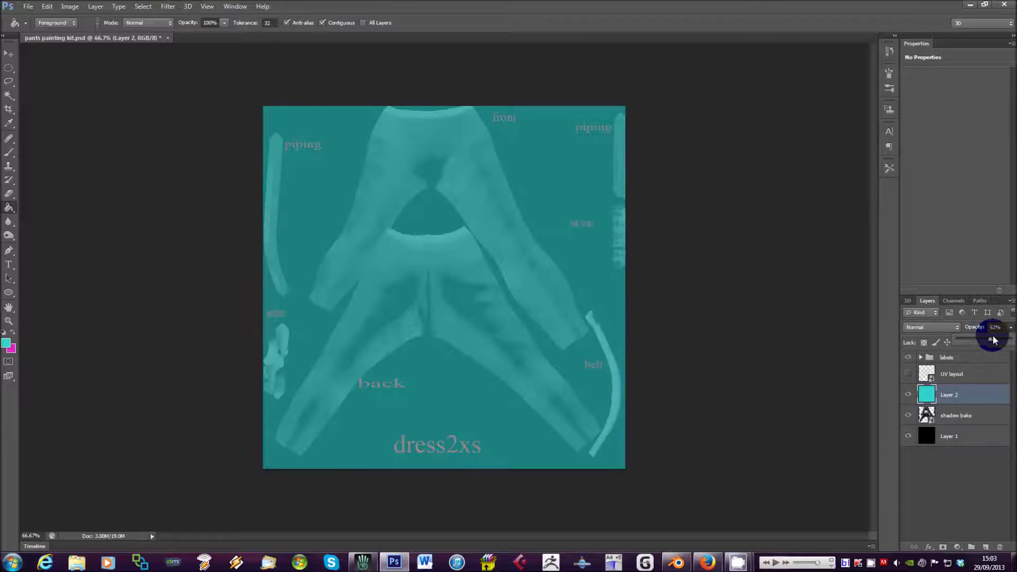
drag(969, 336, 1011, 339)
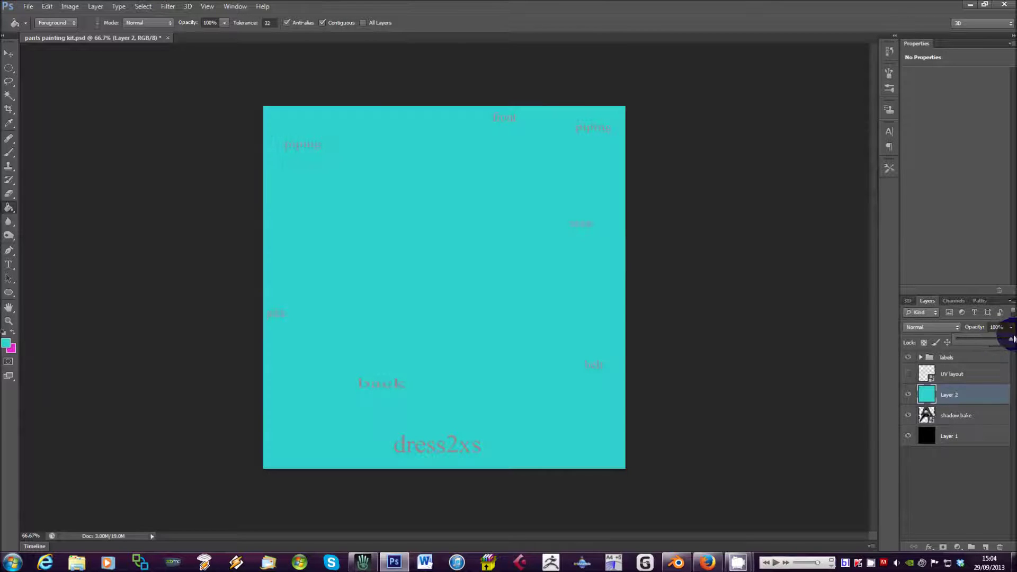
Compare blend modes such as Darken, Darker Color and Screen on the turquoise Layer 2 and set it to Multiply
click(923, 336)
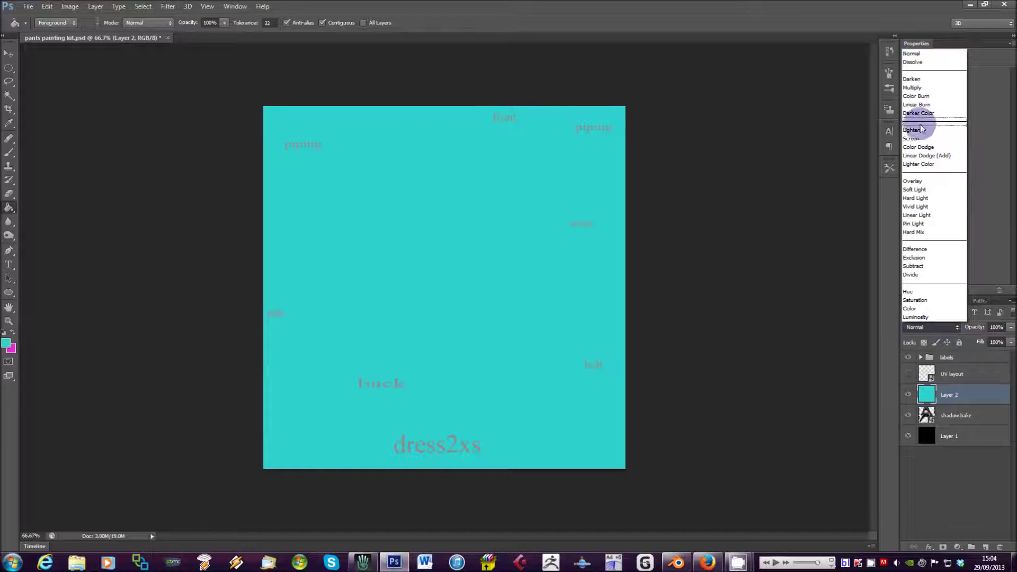
click(912, 79)
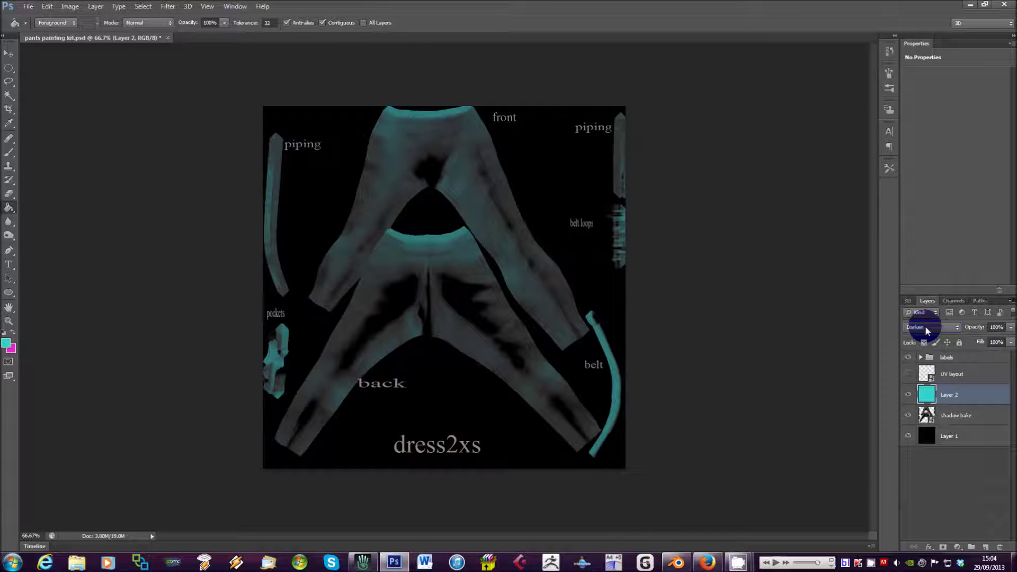
scroll(924, 325, down, 1)
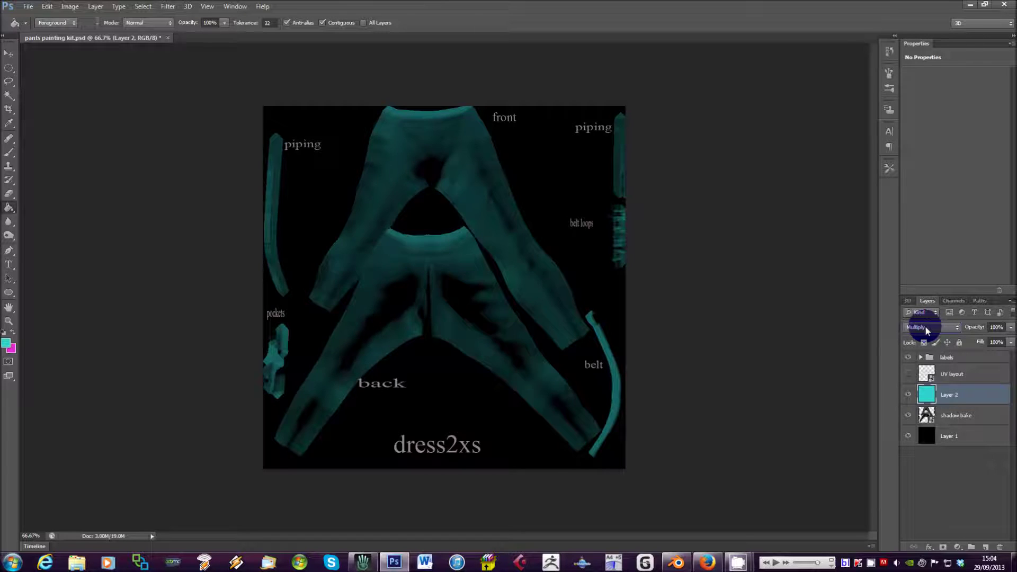
scroll(925, 326, down, 1)
scroll(925, 325, down, 3)
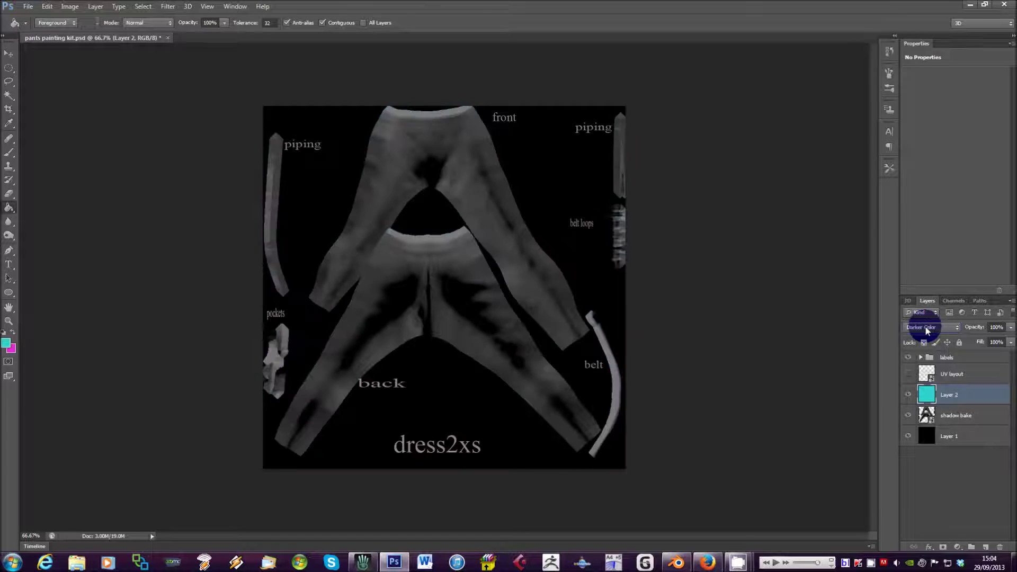
scroll(925, 326, up, 2)
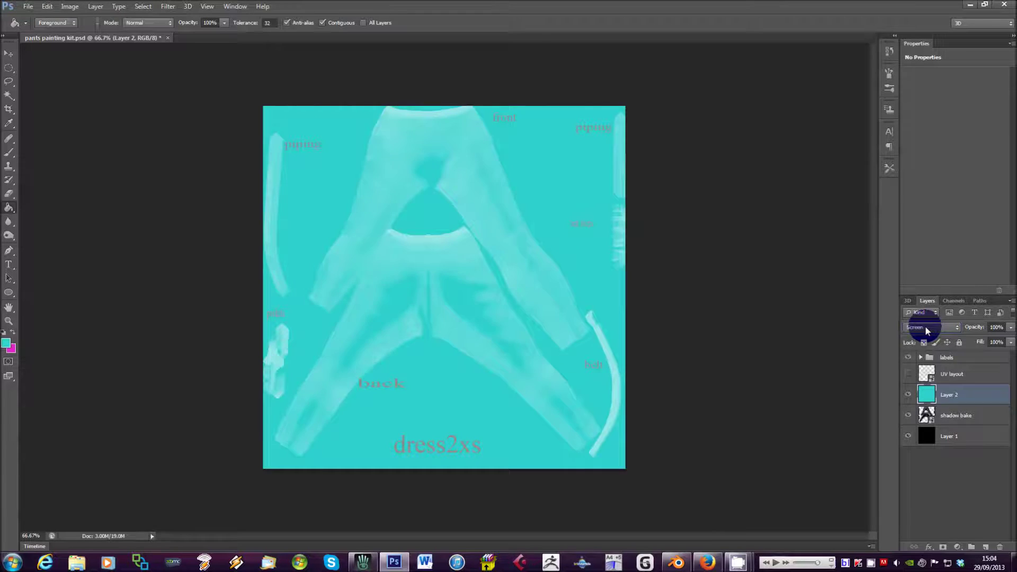
scroll(925, 326, down, 1)
scroll(925, 326, up, 4)
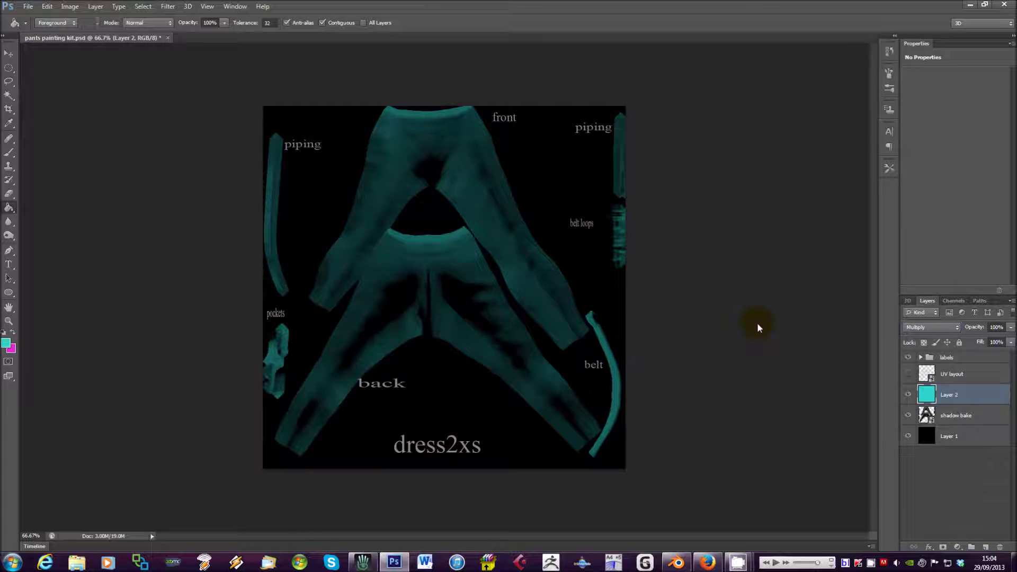
Add a new layer above the turquoise Layer 2 and set the foreground colour to yellow-green #c1d22f
click(973, 398)
key(ctrl+shift+n)
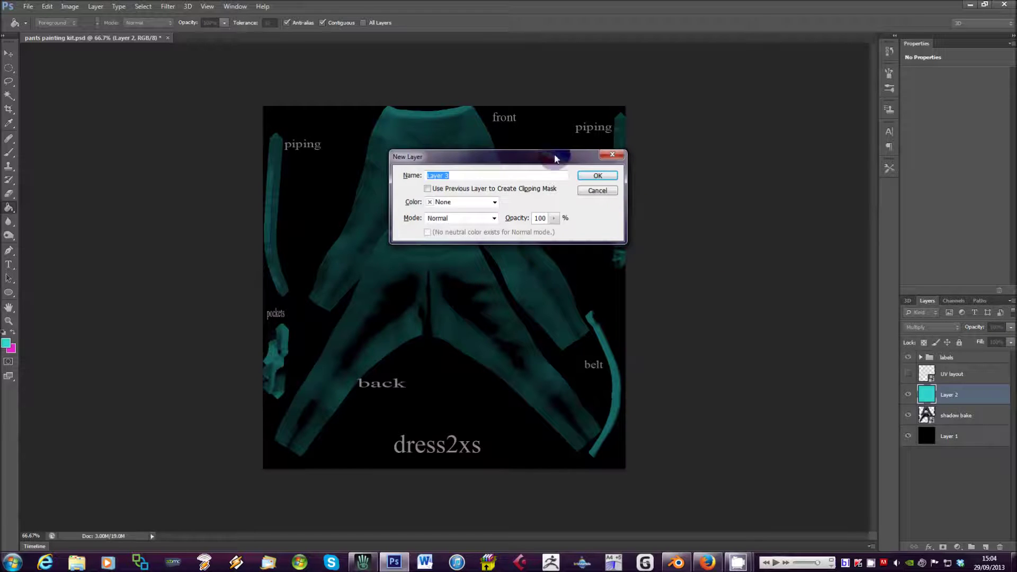
click(598, 178)
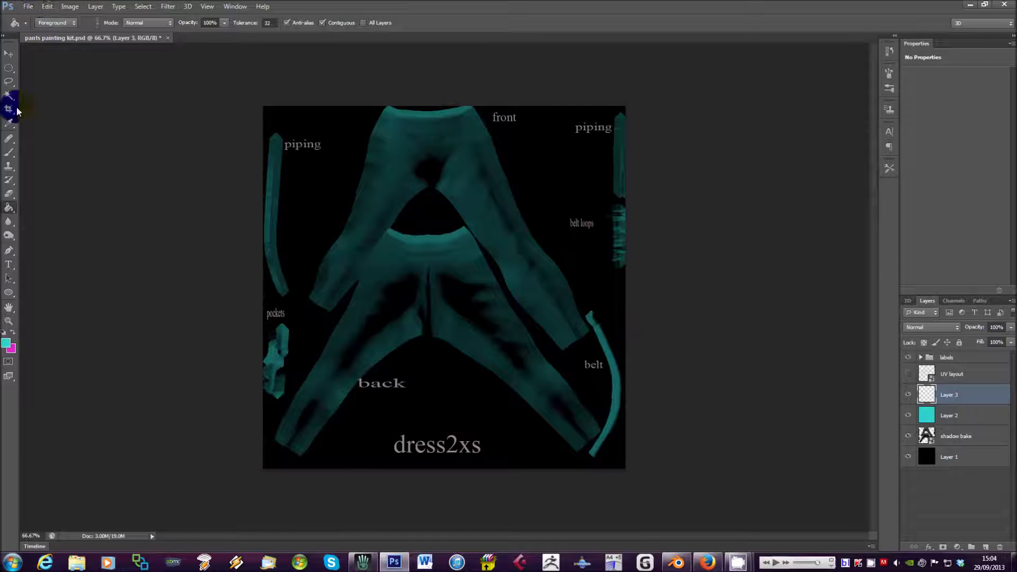
click(5, 343)
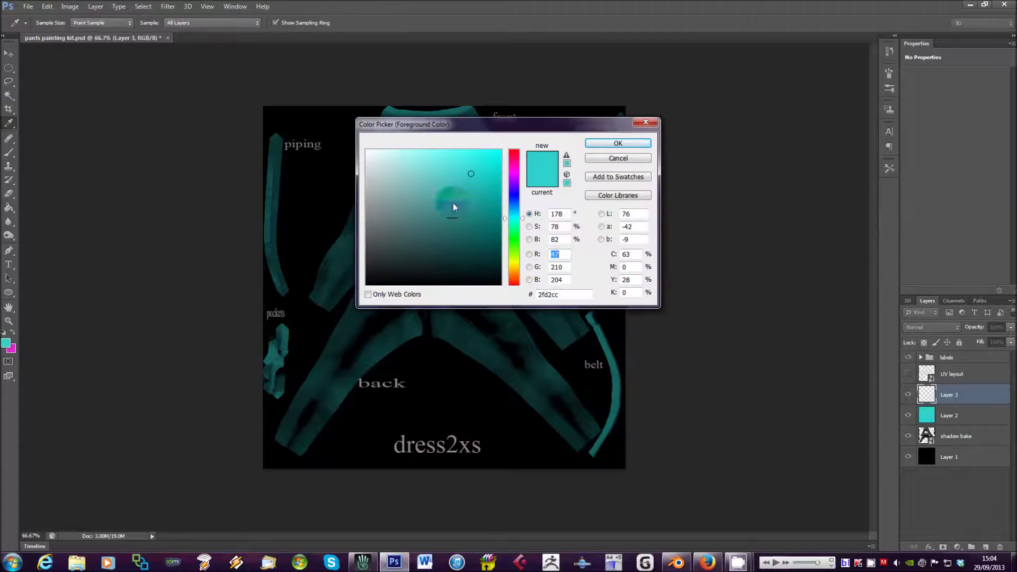
mouse_move(514, 262)
mouse_down()
mouse_move(514, 249)
mouse_move(515, 263)
mouse_up()
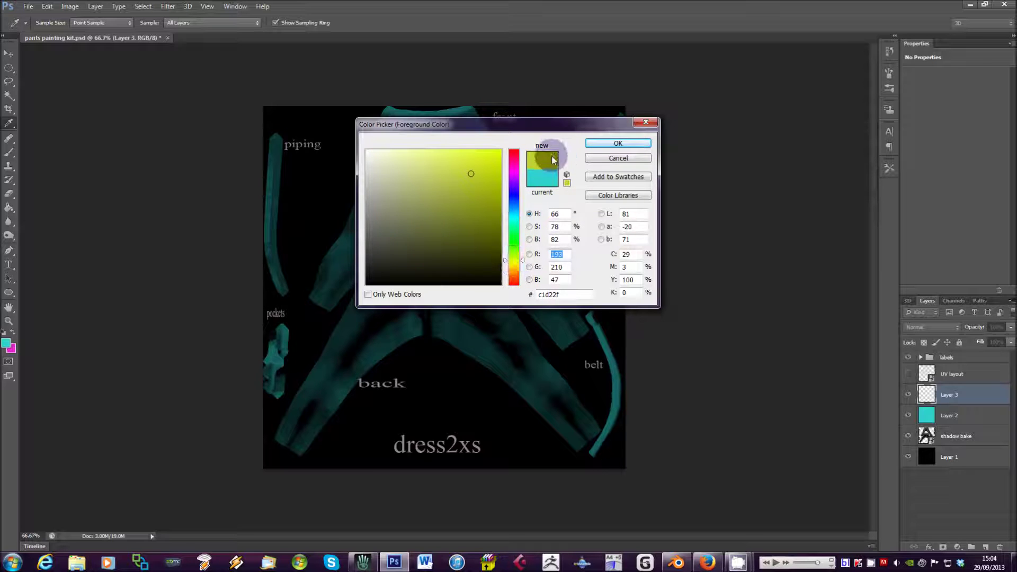
click(604, 143)
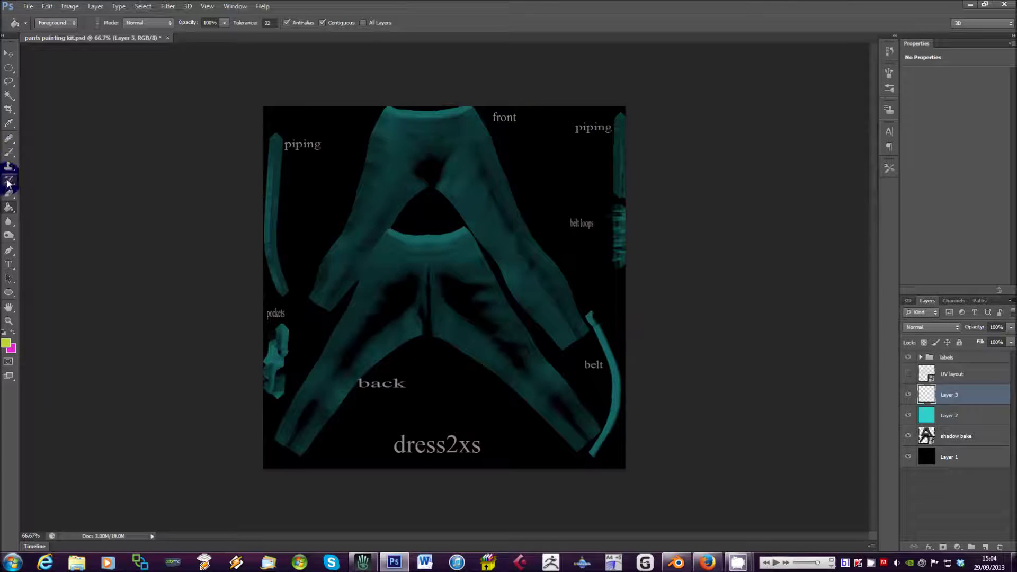
Set up the Brush tool with the 269 px flower-shaped brush tip
click(9, 154)
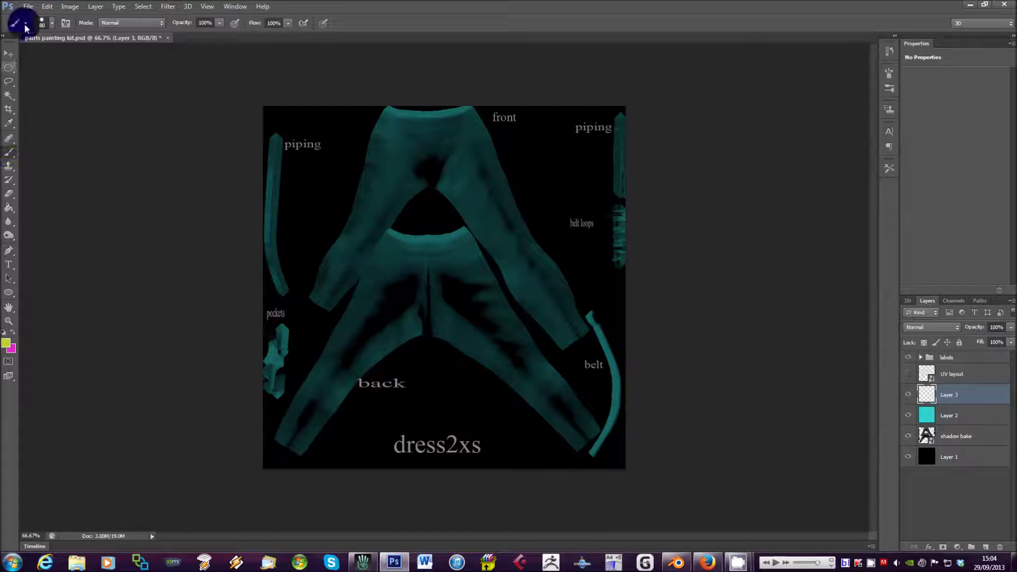
click(53, 23)
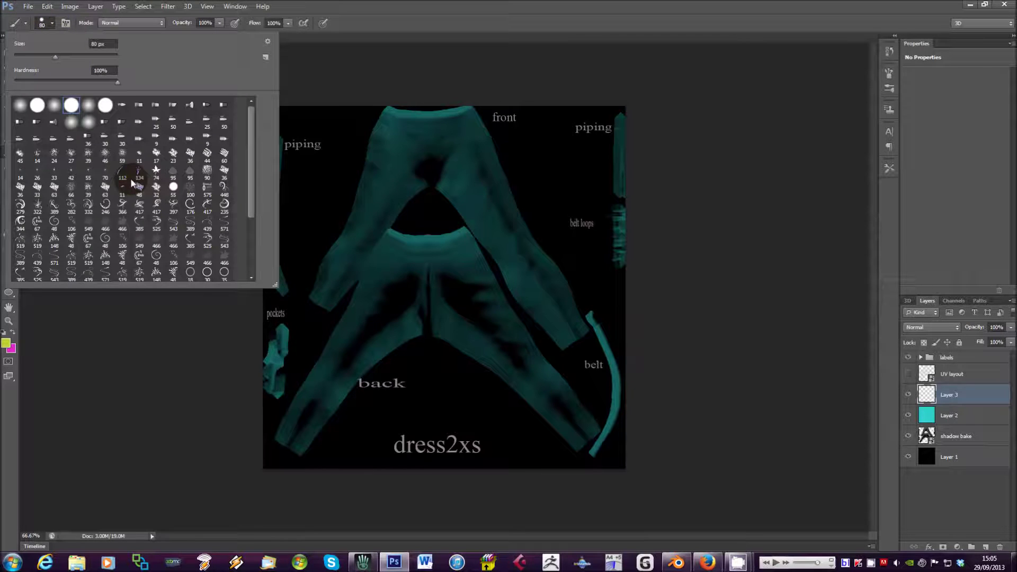
scroll(131, 174, down, 5)
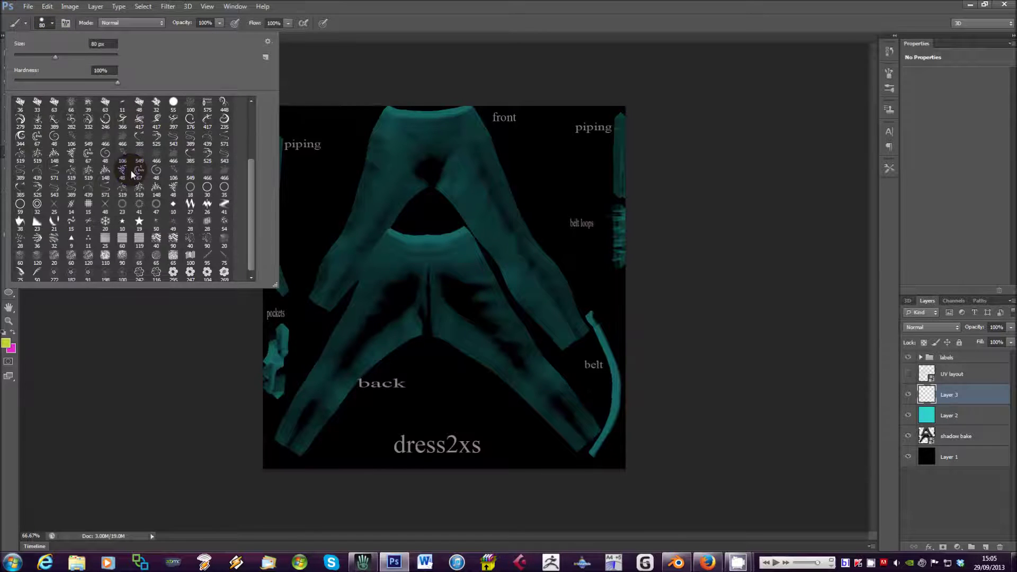
click(224, 271)
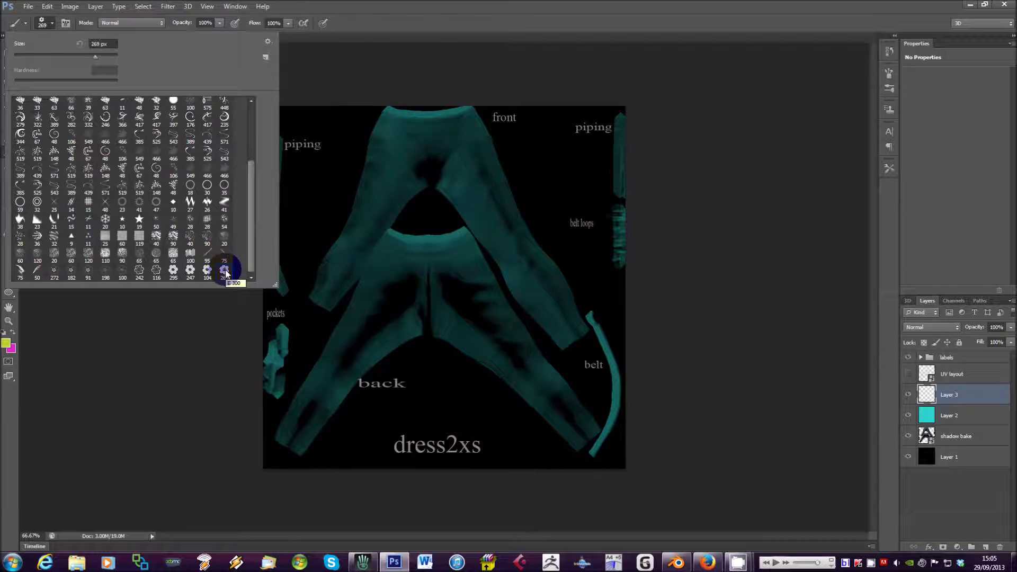
click(163, 339)
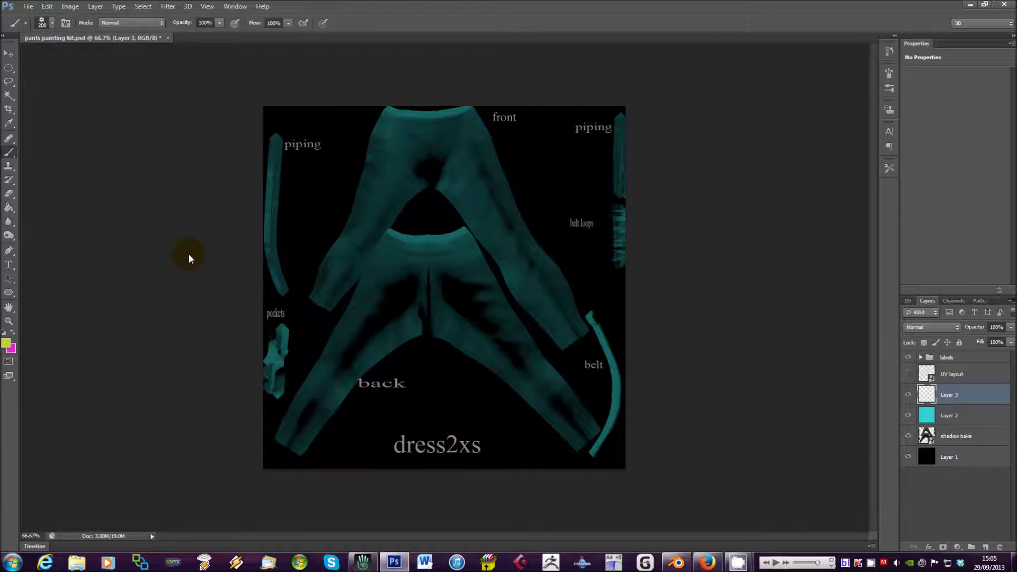
Stamp five yellow-green flowers over both legs of the front pants piece on Layer 3, reducing the brush from 100 px for the smaller ones
key(bracketleft)
key(bracketleft)
key(bracketleft)
key(bracketleft)
key(bracketleft)
click(400, 144)
click(475, 179)
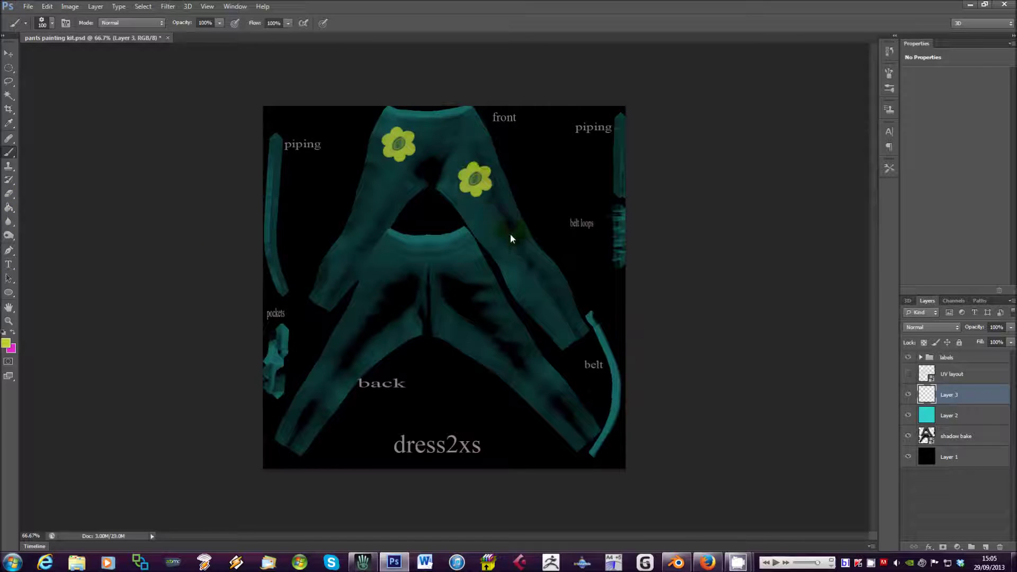
click(510, 234)
key(bracketleft)
key(bracketleft)
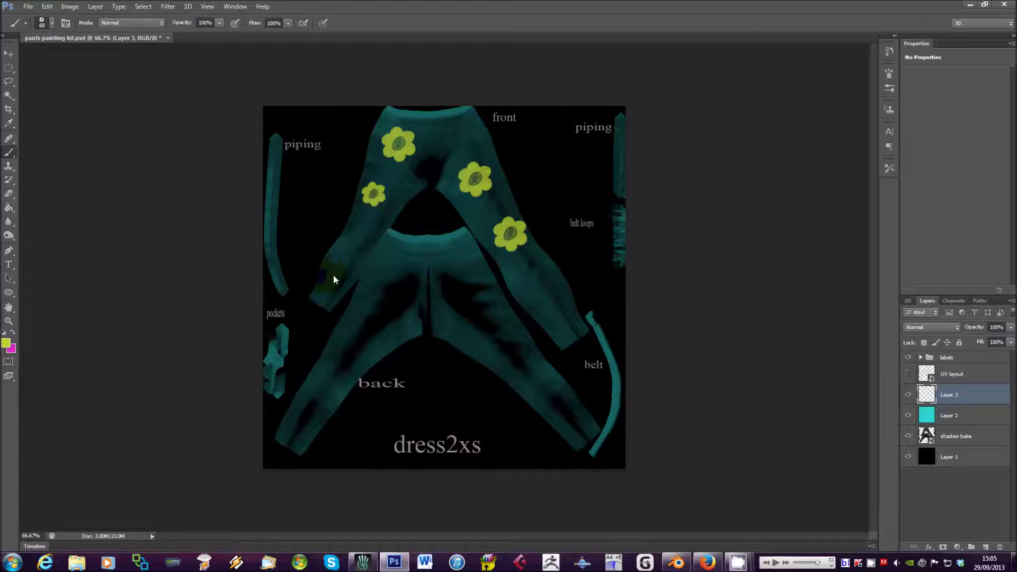
click(333, 276)
Stamp yellow-green flowers of varied sizes down both legs of the back pants piece, ending with a 40 px brush
key(bracketright)
key(bracketright)
key(bracketright)
click(392, 274)
key(bracketleft)
key(bracketleft)
click(468, 316)
click(545, 382)
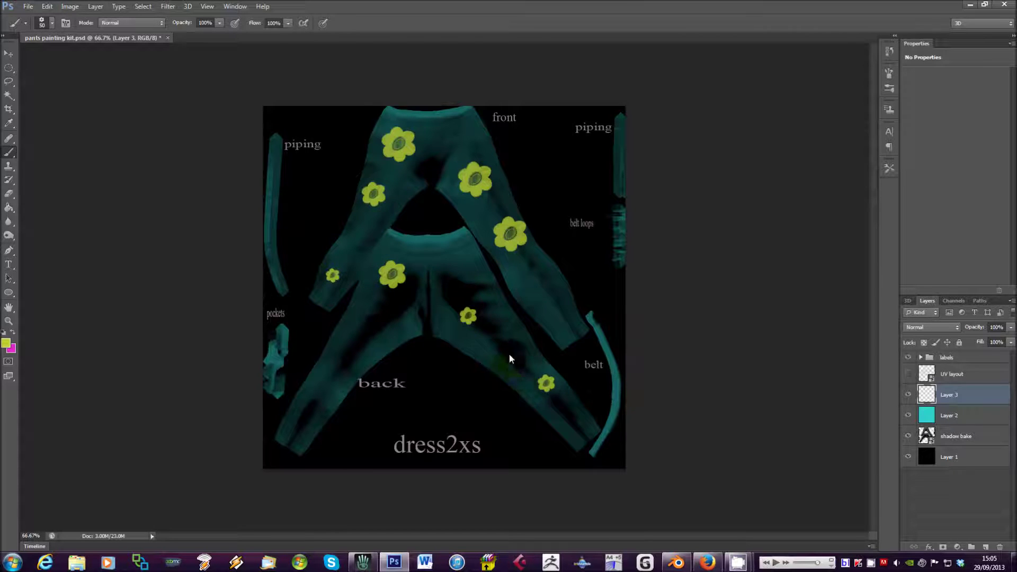
click(357, 356)
click(321, 417)
click(290, 429)
click(328, 374)
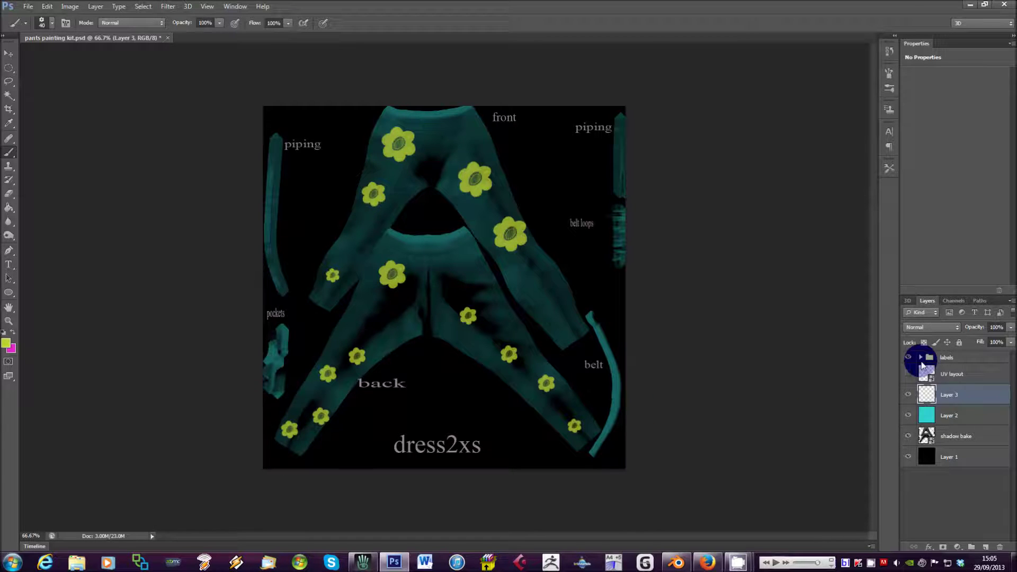
Compare blend modes such as Multiply and Darker Color on the flower layer, Layer 3, and set it to Screen
click(926, 325)
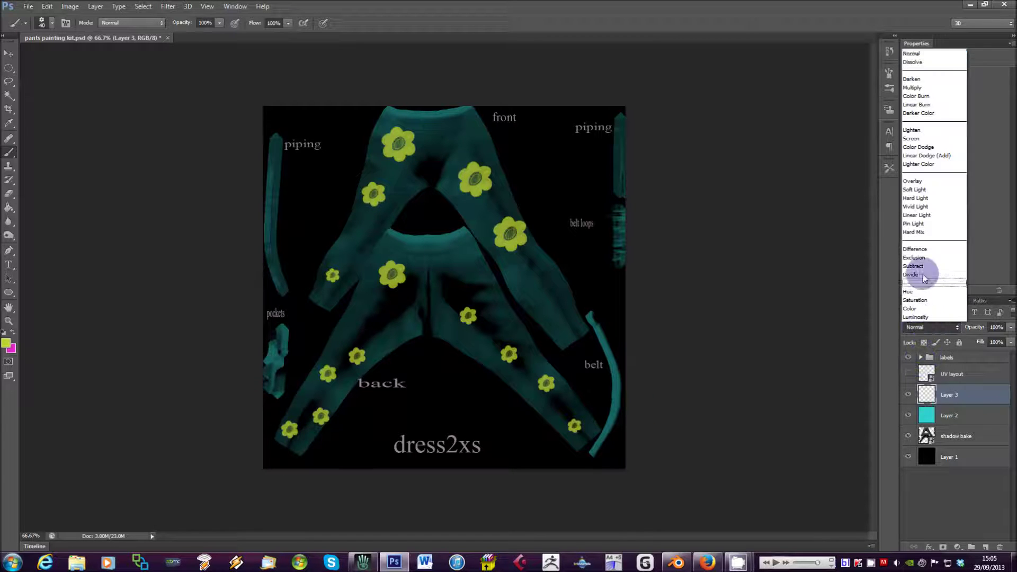
click(912, 79)
scroll(933, 328, down, 3)
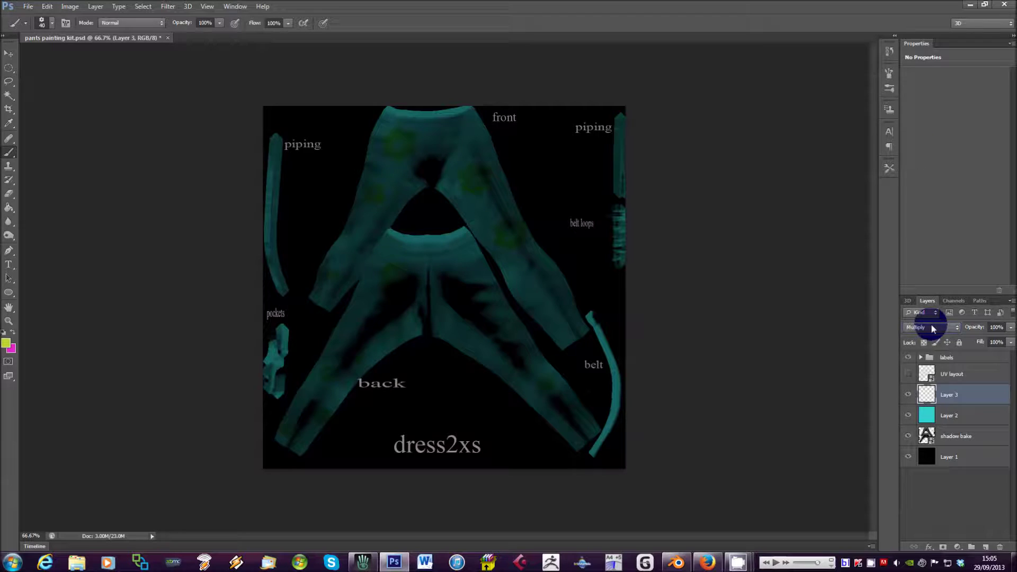
scroll(931, 327, down, 1)
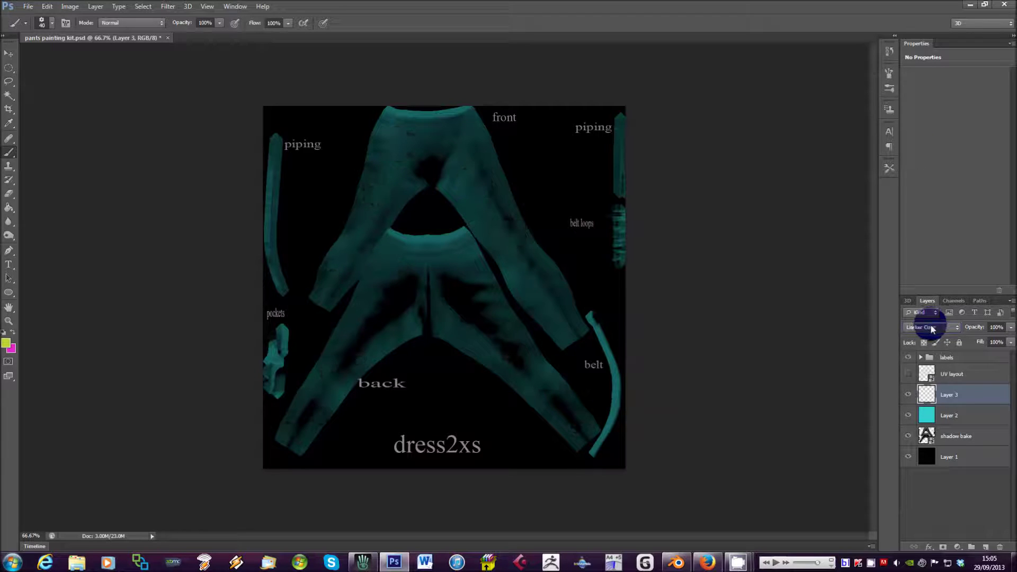
scroll(932, 328, down, 2)
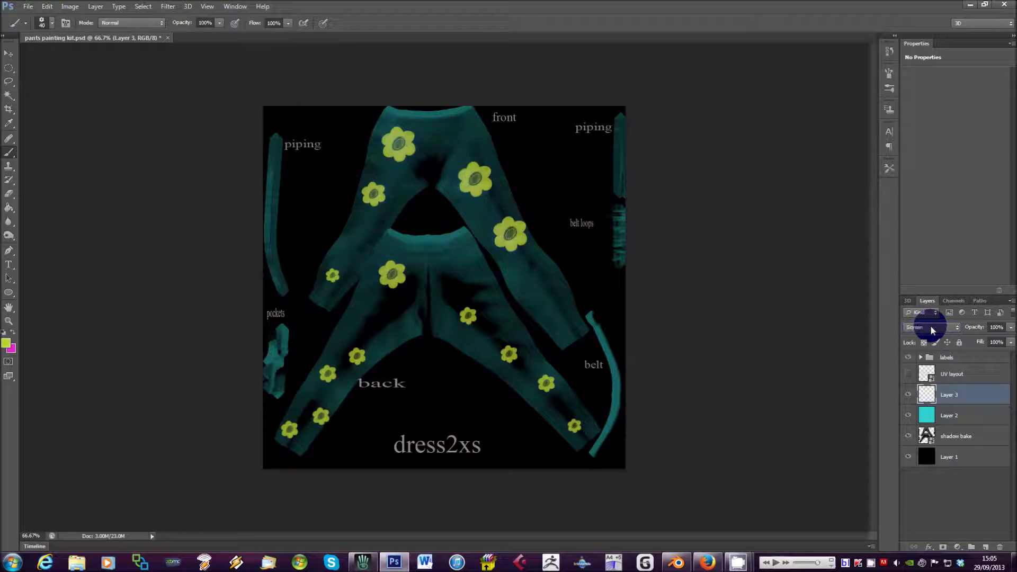
scroll(932, 329, up, 1)
click(751, 308)
Add a new layer above the flower layer and set the foreground colour to an orange-brown with a hue of 30°
key(ctrl+shift+n)
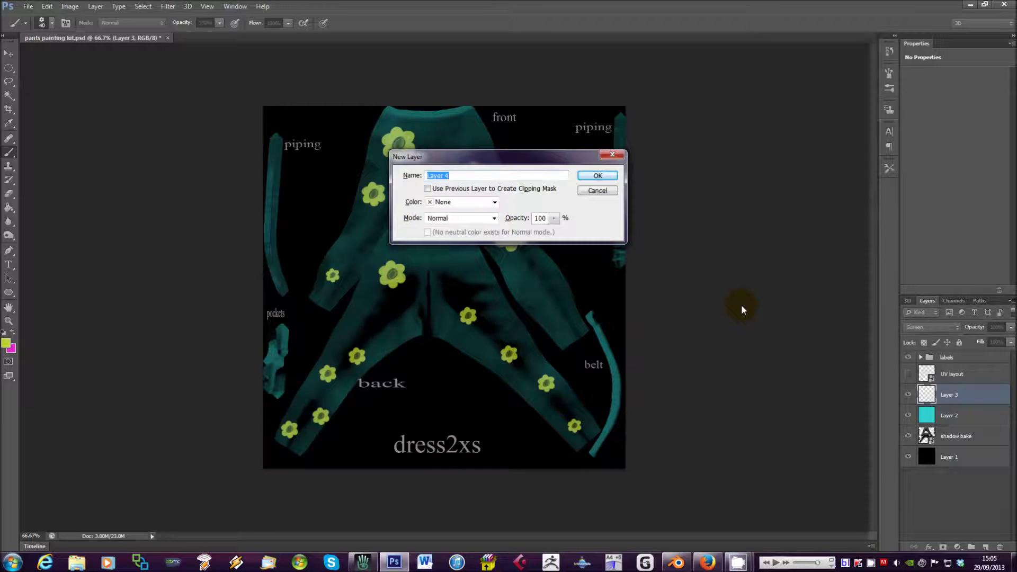
click(594, 175)
click(6, 343)
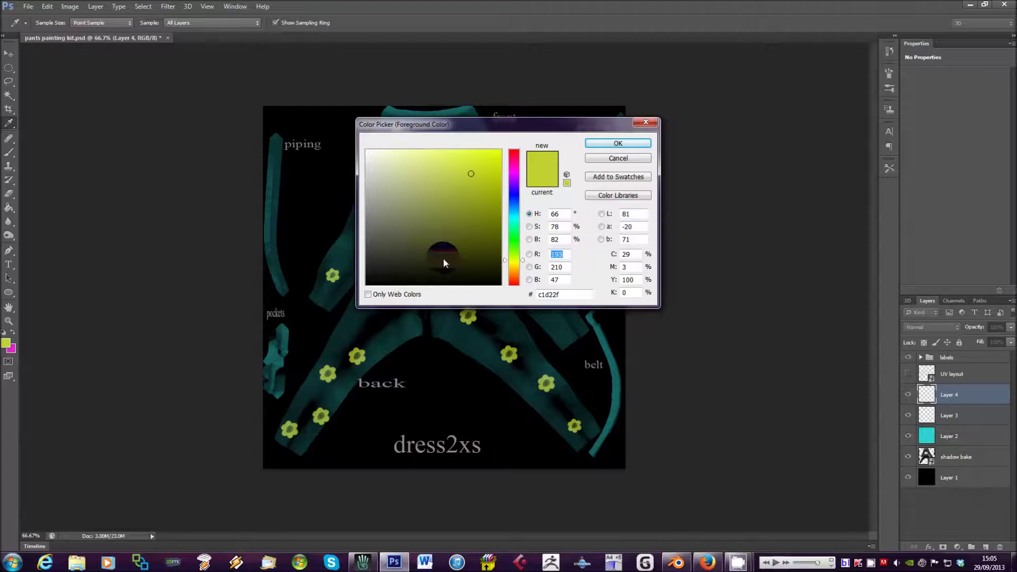
drag(508, 252, 508, 273)
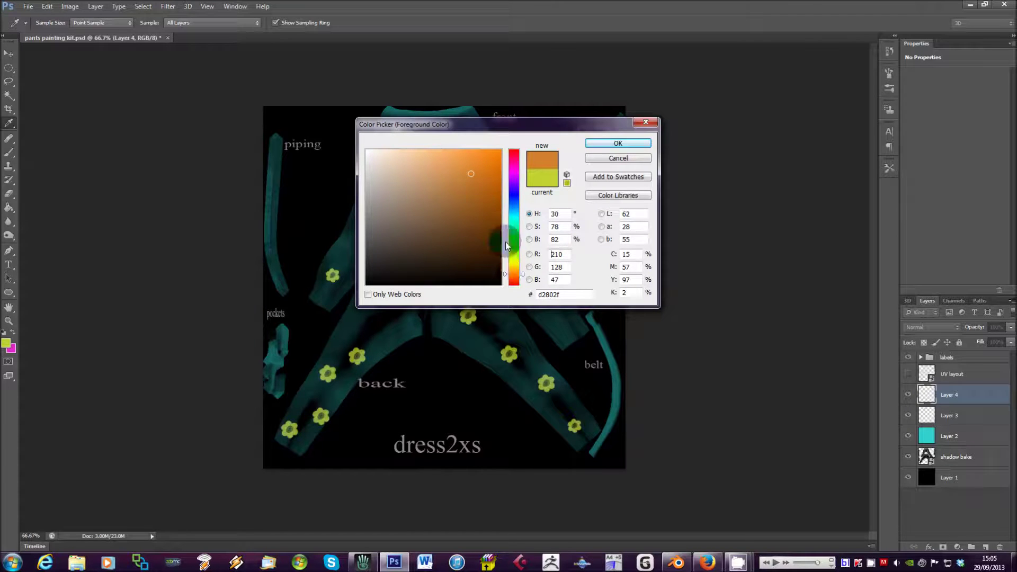
click(478, 206)
click(614, 143)
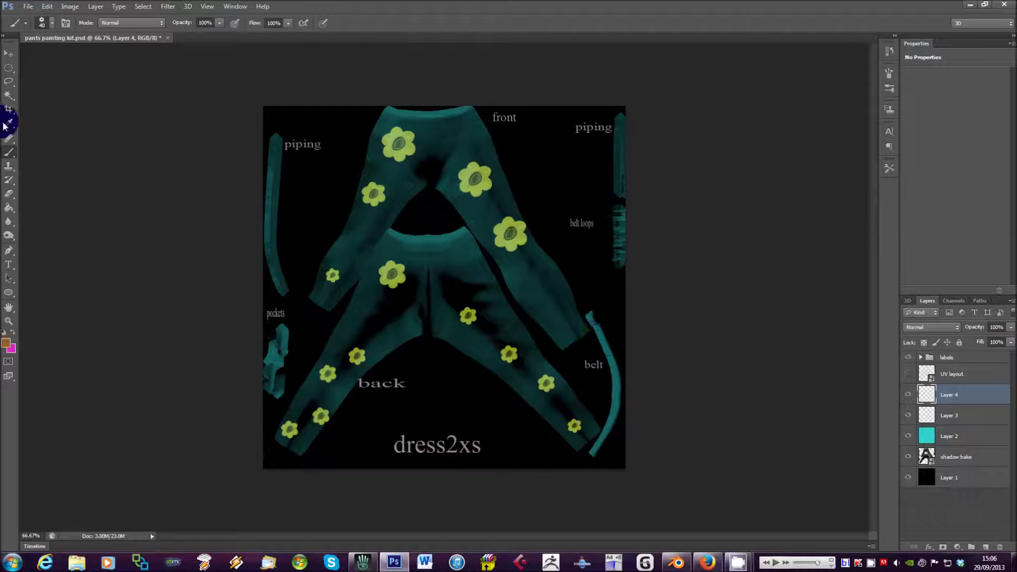
Switch the brush to a hard round tip at 70 px and show the UV layout layer again
click(46, 24)
scroll(94, 129, up, 5)
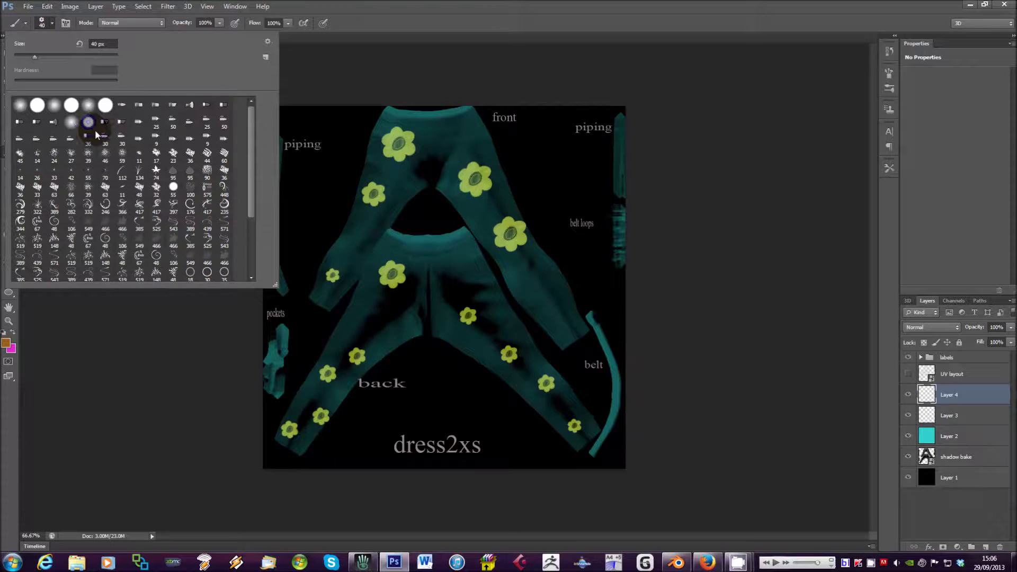
click(71, 104)
click(102, 318)
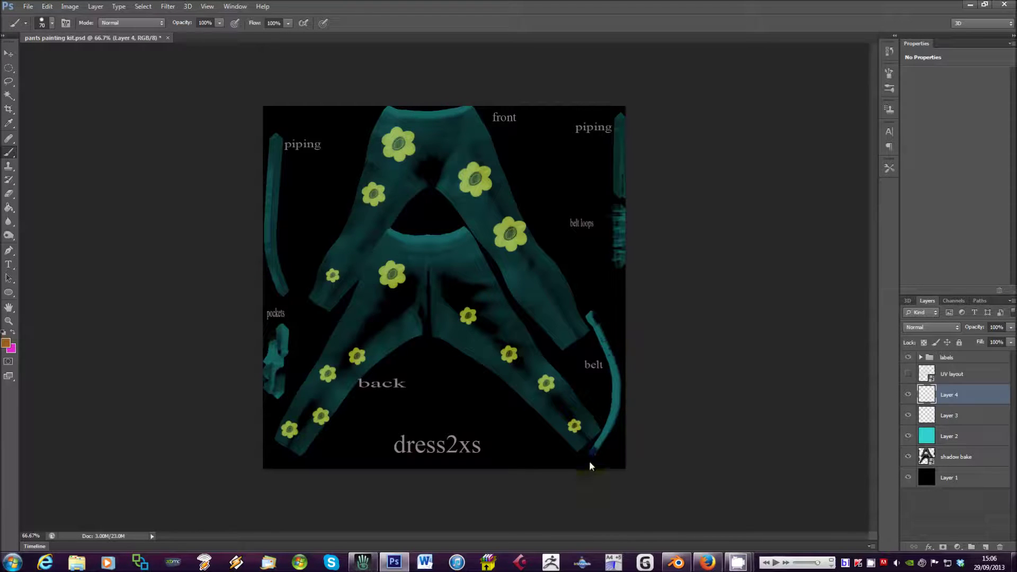
click(908, 374)
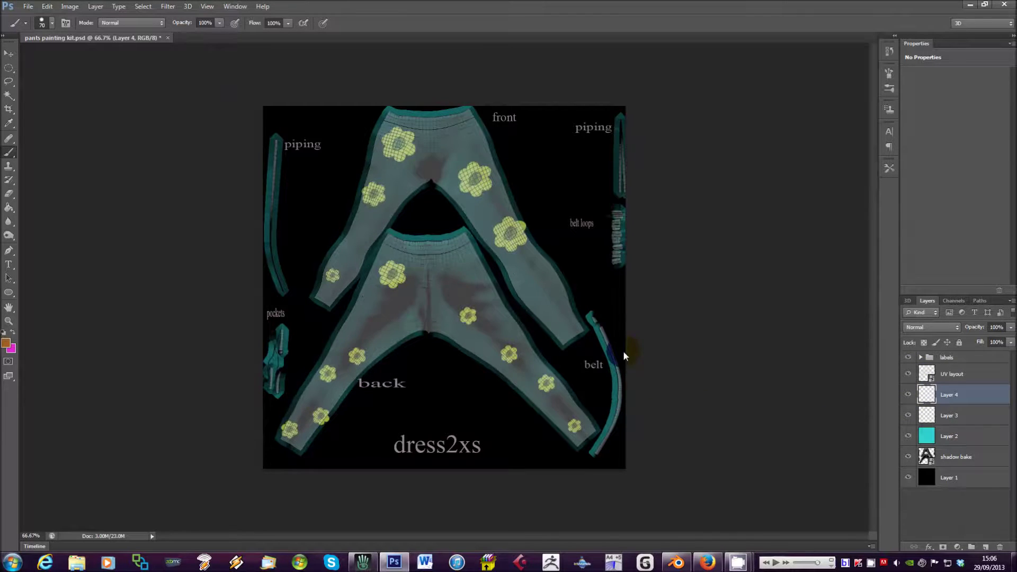
Paint the whole belt piece orange-brown on Layer 4 with the hard round brush at 45 px, covering it end to end
key(ctrl+plus)
key(ctrl+plus)
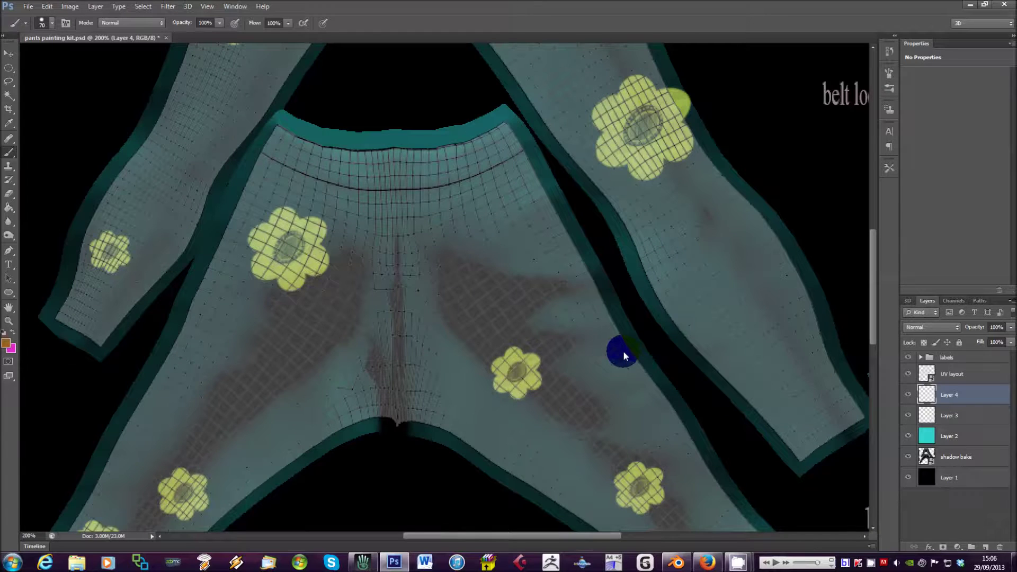
drag(481, 536, 570, 520)
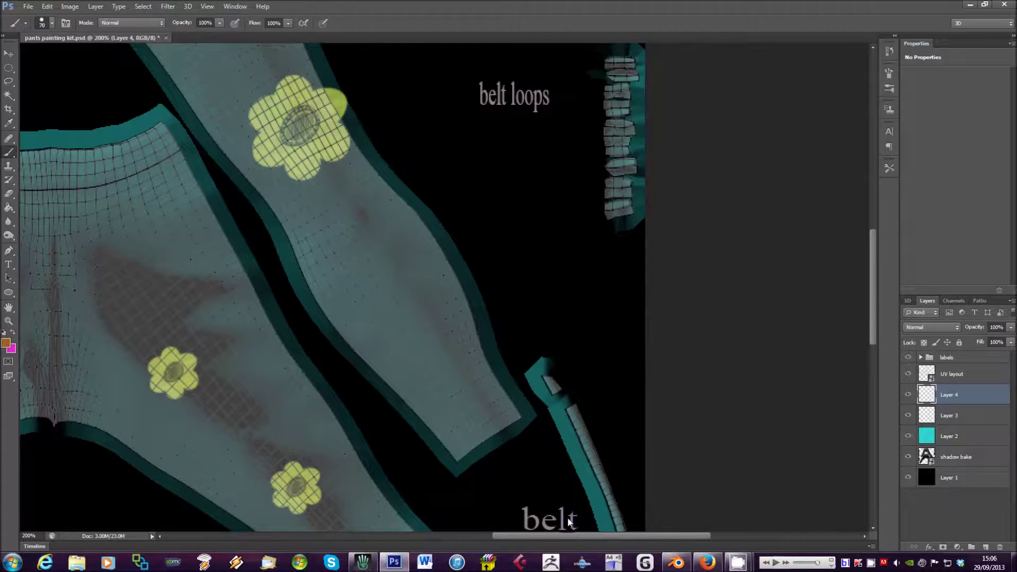
scroll(597, 462, down, 2)
scroll(599, 456, down, 8)
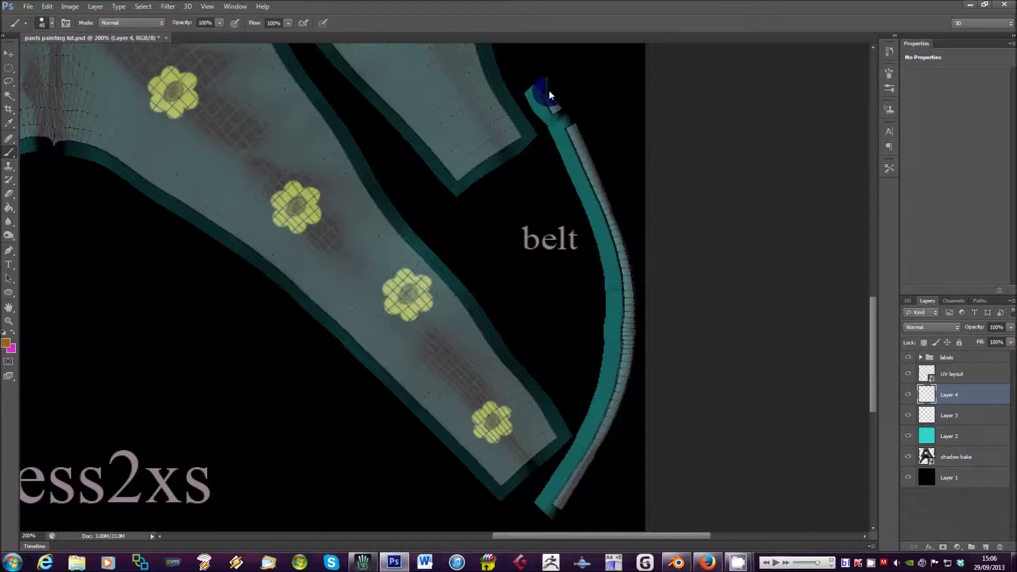
mouse_move(570, 132)
mouse_down()
mouse_move(612, 234)
mouse_move(629, 335)
mouse_move(624, 398)
mouse_move(577, 478)
mouse_up()
drag(554, 510, 554, 510)
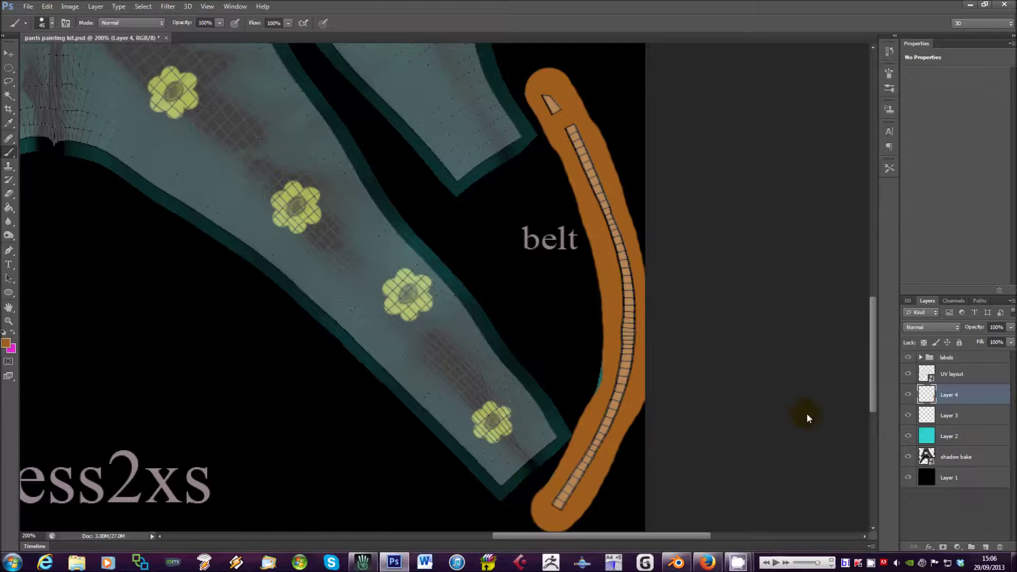
Compare blend modes such as Screen, Linear Dodge (Add) and Darker Color on the belt layer, Layer 4, and set it to Lighten
click(927, 327)
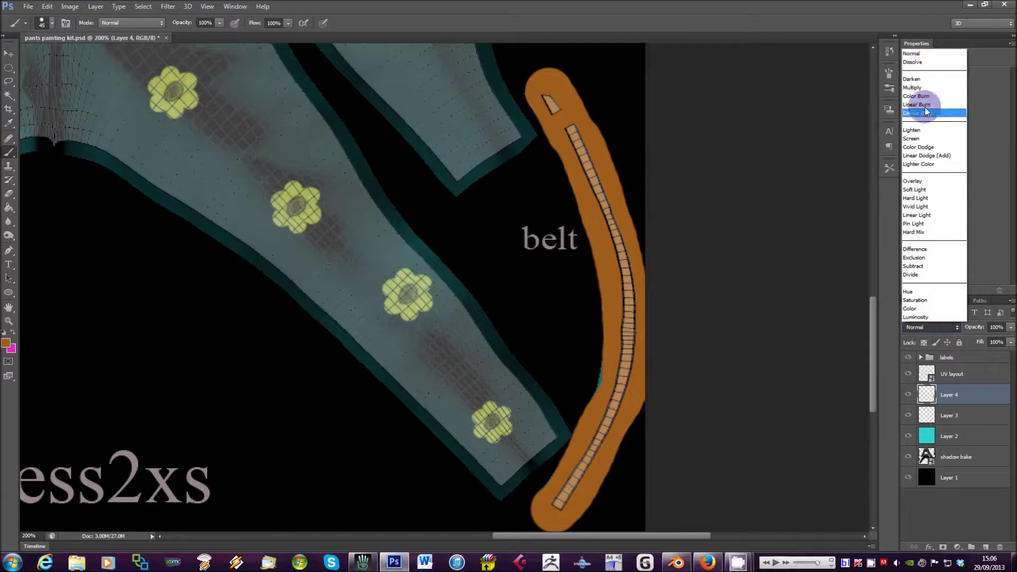
click(912, 139)
key(Down)
key(Down)
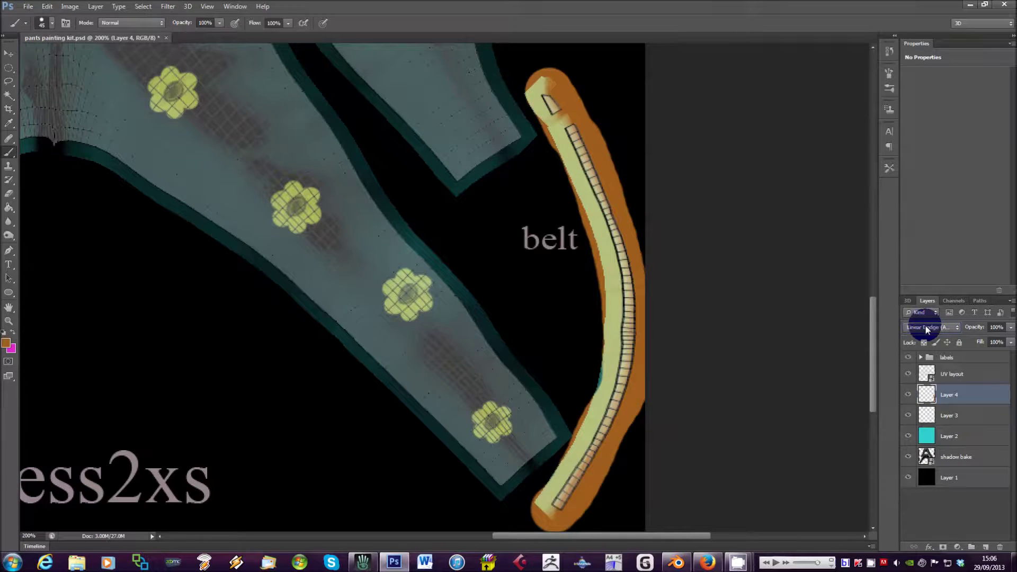
key(Up)
key(Up)
key(Down)
key(Down)
key(Up)
key(Up)
key(Up)
key(Up)
key(Up)
key(Up)
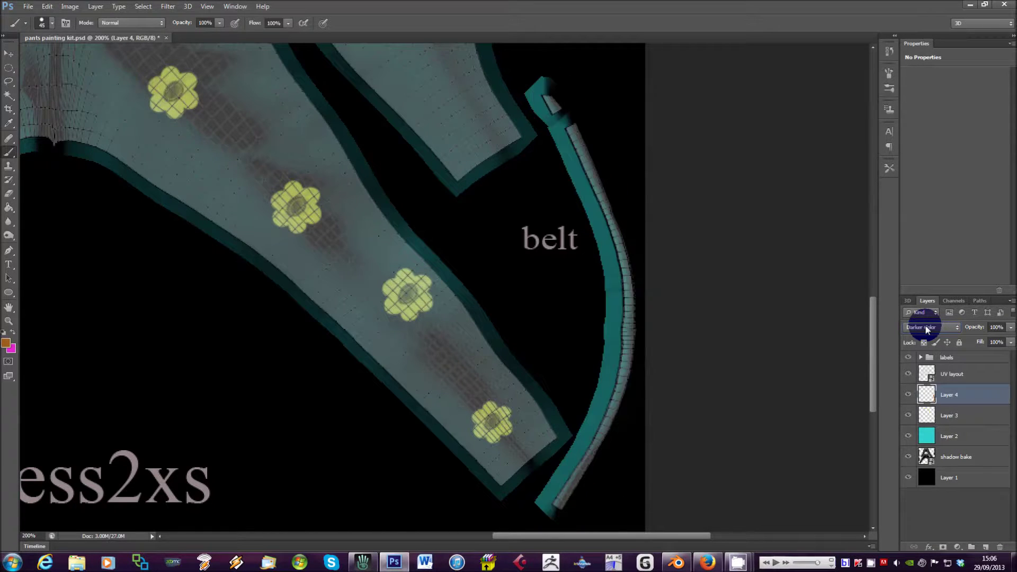
key(Down)
key(Down)
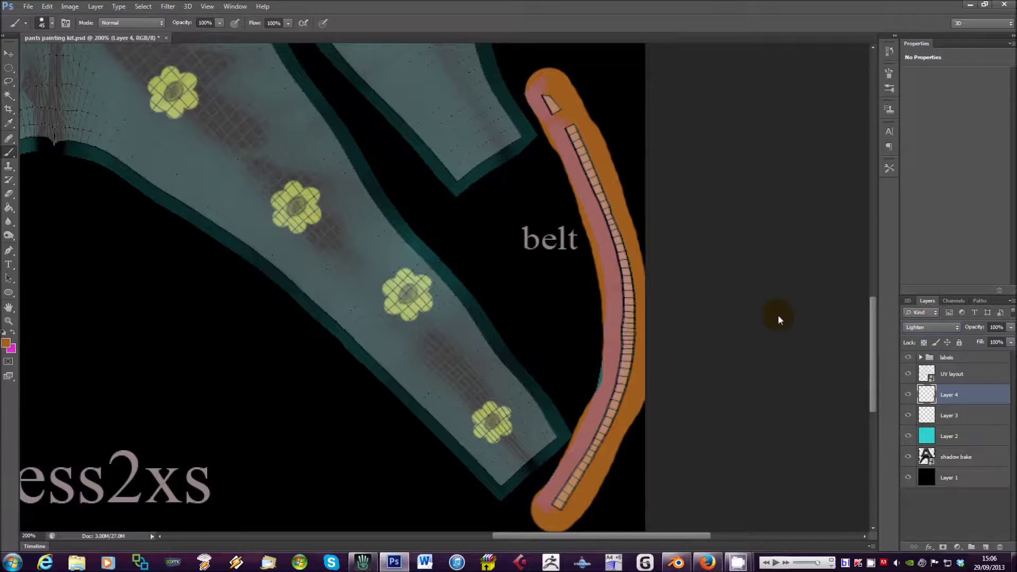
Check the whole texture with the black background, Layer 1, hidden, and show that layer again
key(ctrl+minus)
key(ctrl+minus)
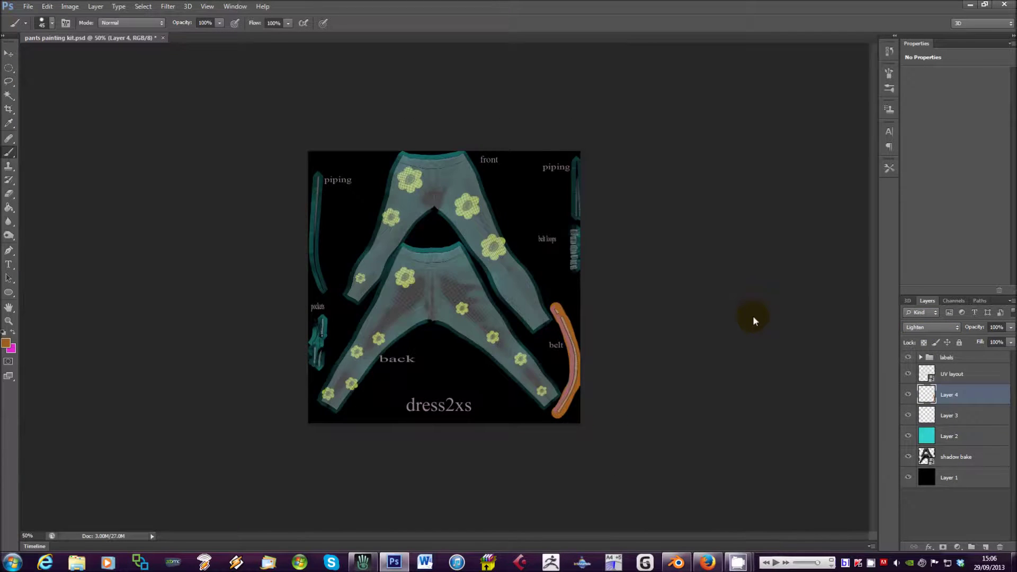
click(908, 478)
click(908, 477)
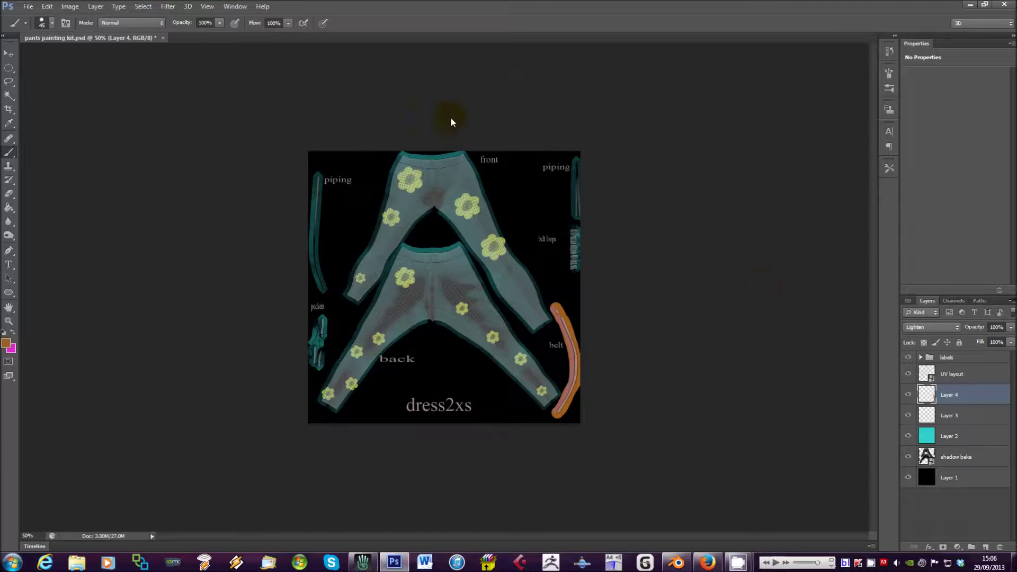
Save a JPEG copy of the texture to the Desktop under the name pantttttttttgs
click(28, 6)
click(42, 134)
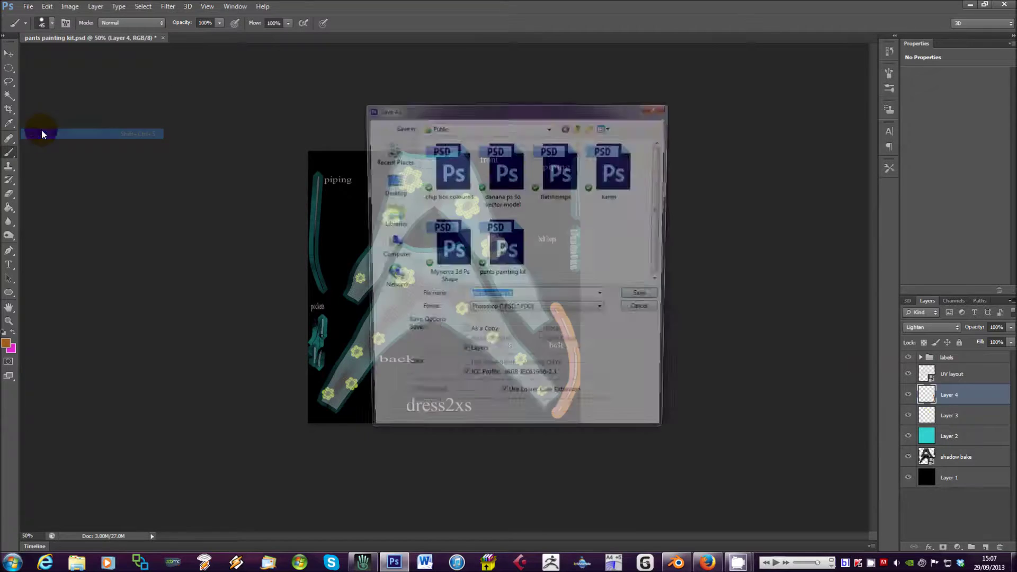
click(402, 186)
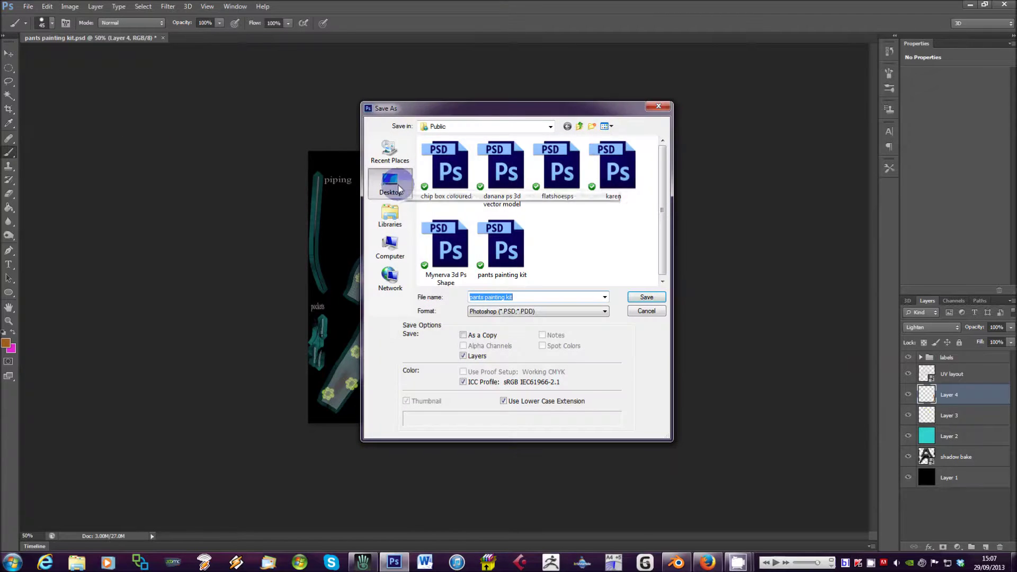
click(524, 311)
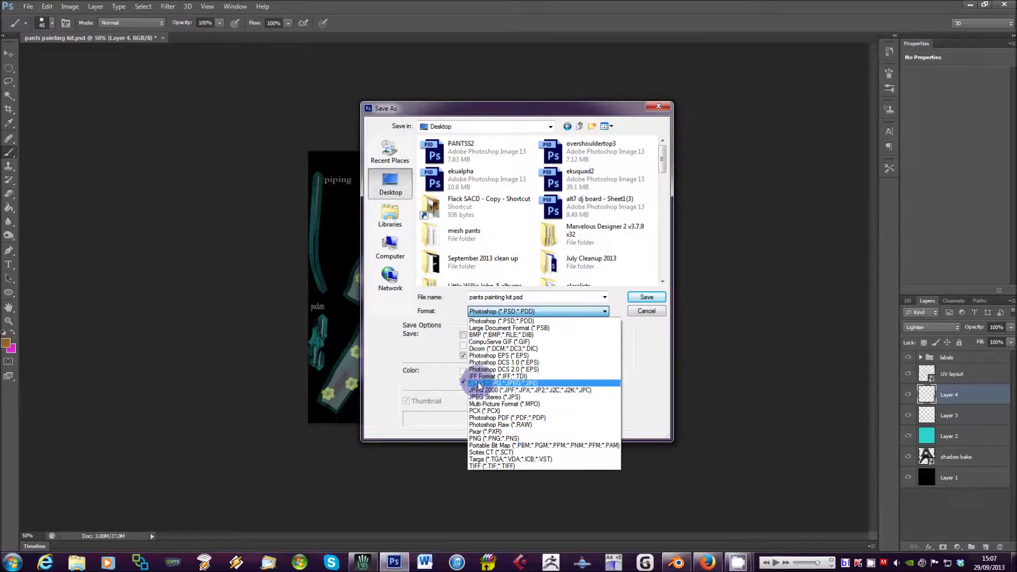
click(478, 383)
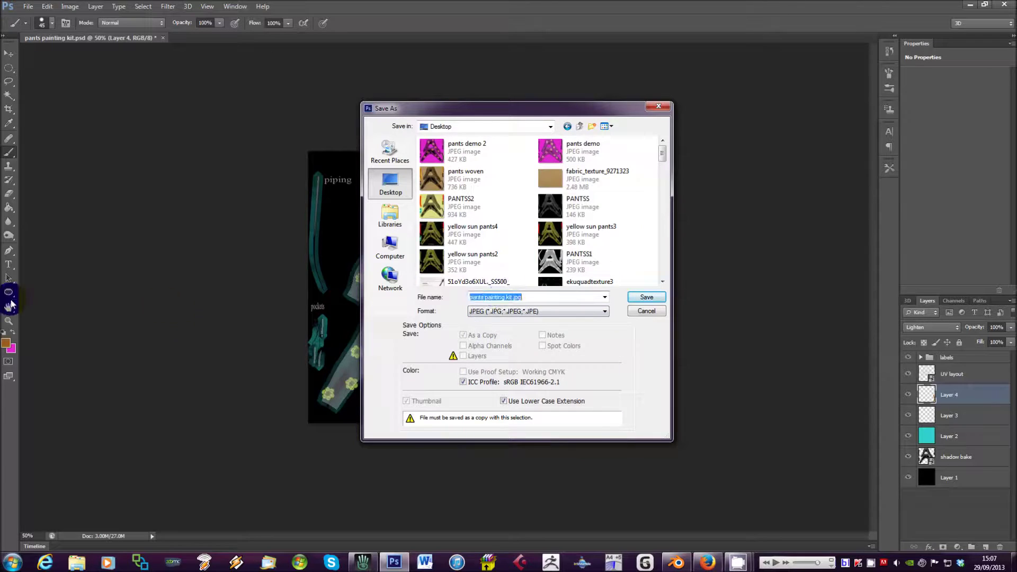
text(pantttttttttgs)
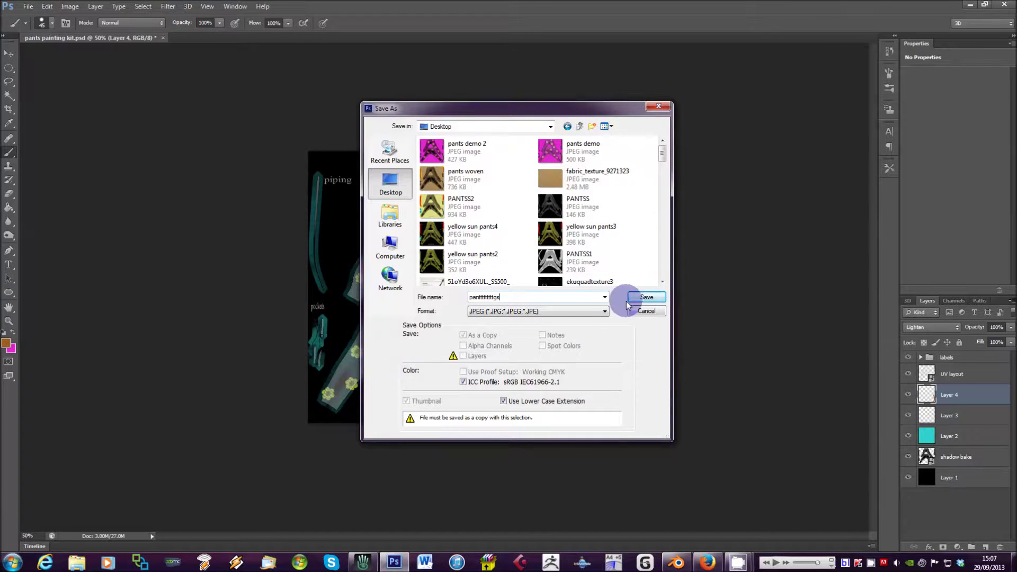
click(628, 299)
click(566, 156)
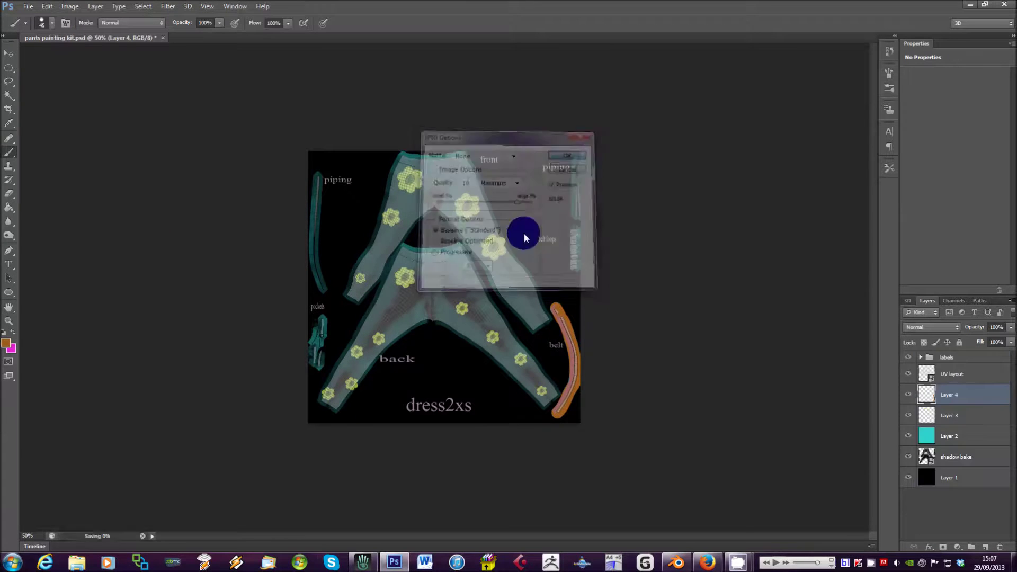
click(363, 562)
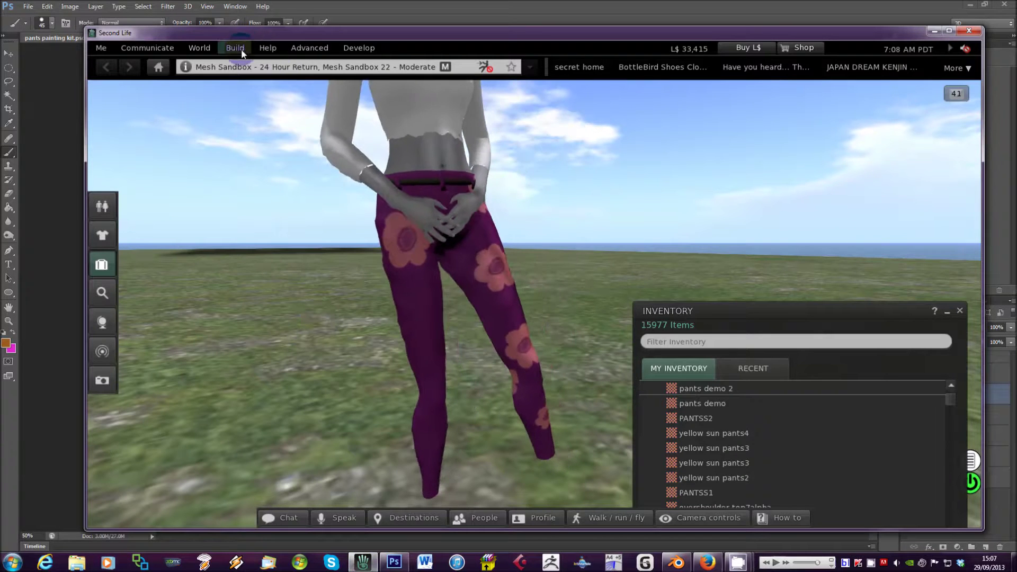
click(236, 49)
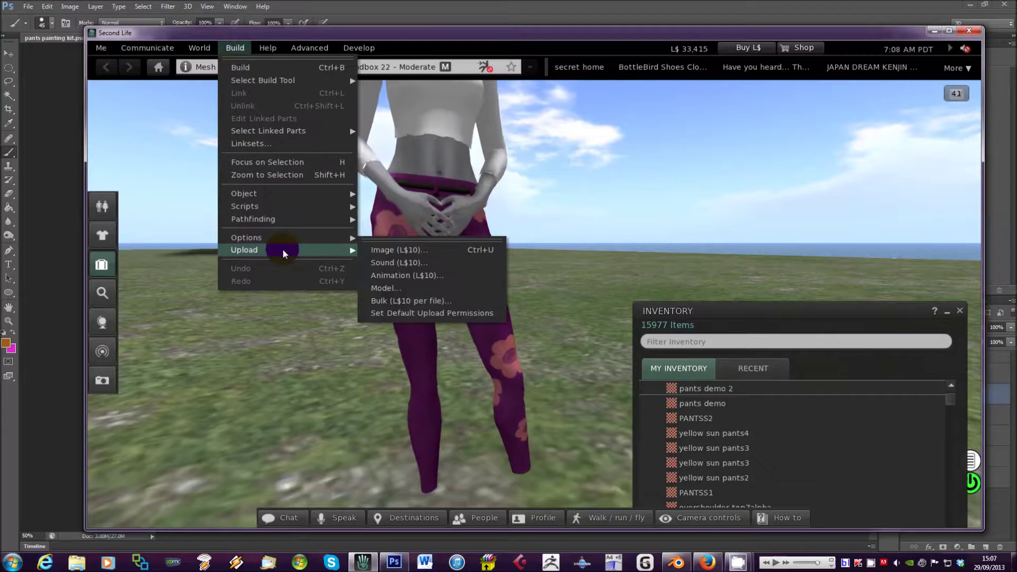
click(390, 250)
click(350, 127)
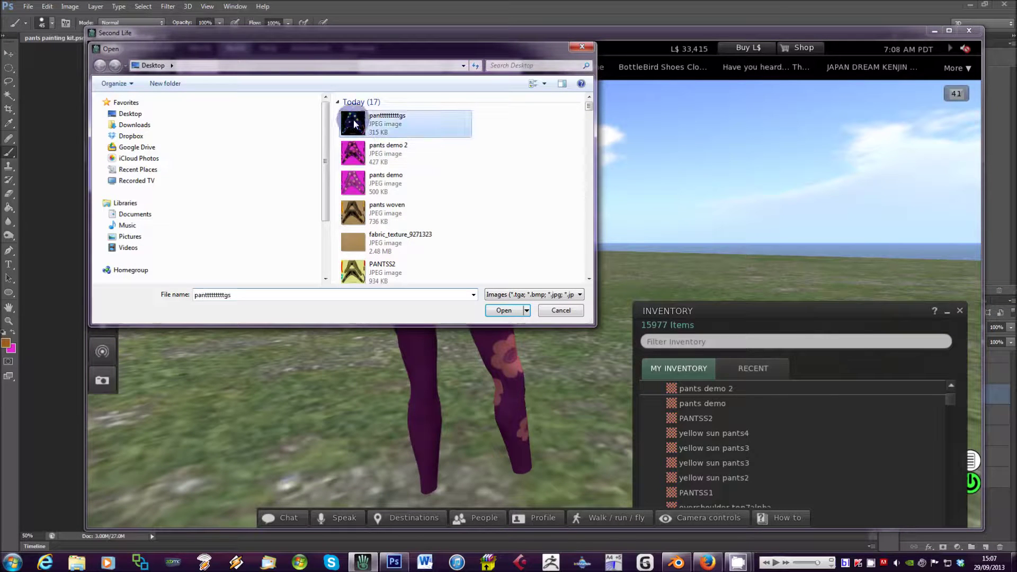
click(504, 307)
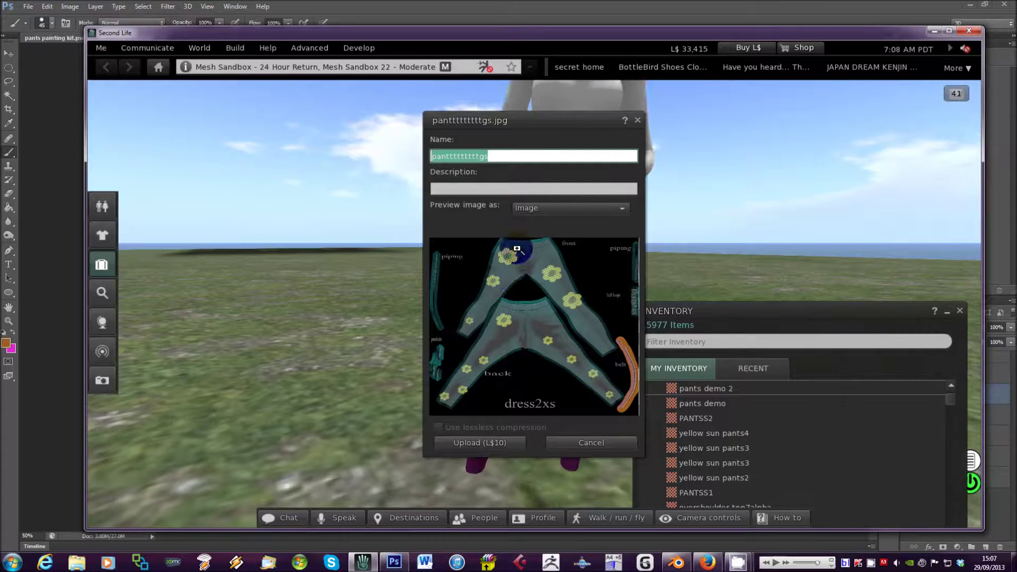
click(537, 10)
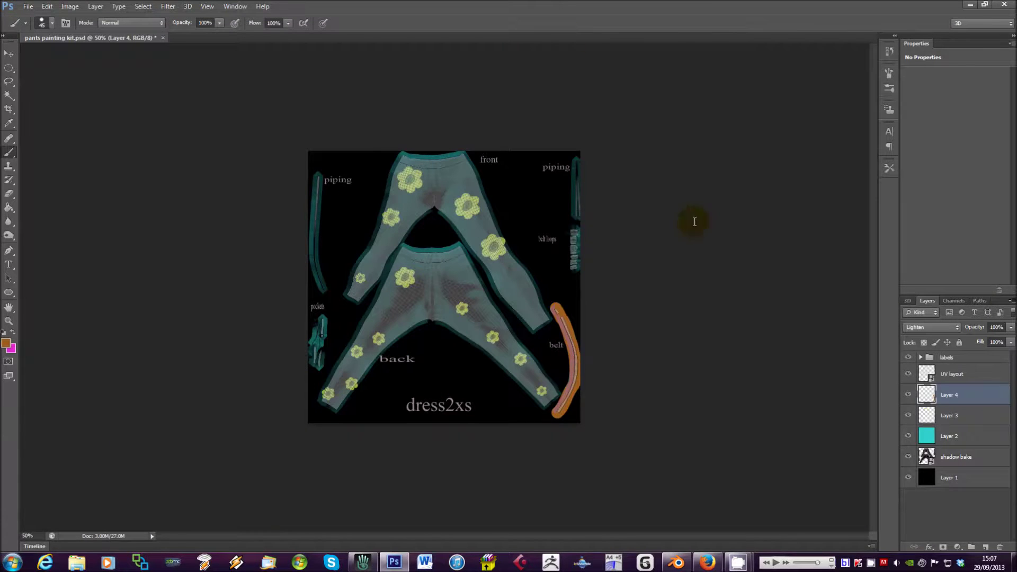
Hide the UV layout layer so its wireframe is left out of the texture
click(910, 375)
click(910, 375)
click(909, 375)
Save another JPEG copy of the texture to the Desktop as pantttttttttgs2, basing the name on the earlier export
click(28, 6)
click(48, 136)
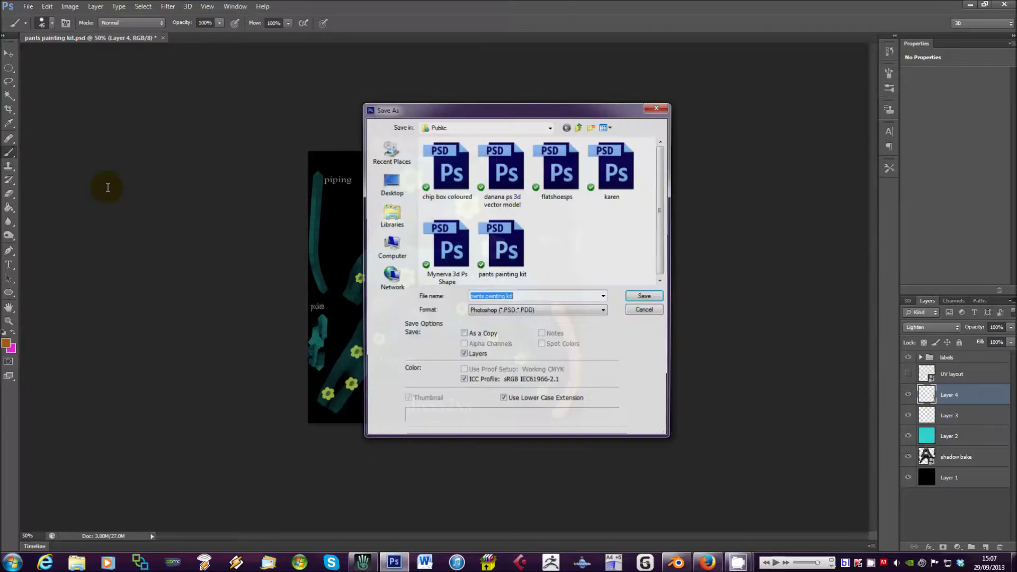
click(388, 181)
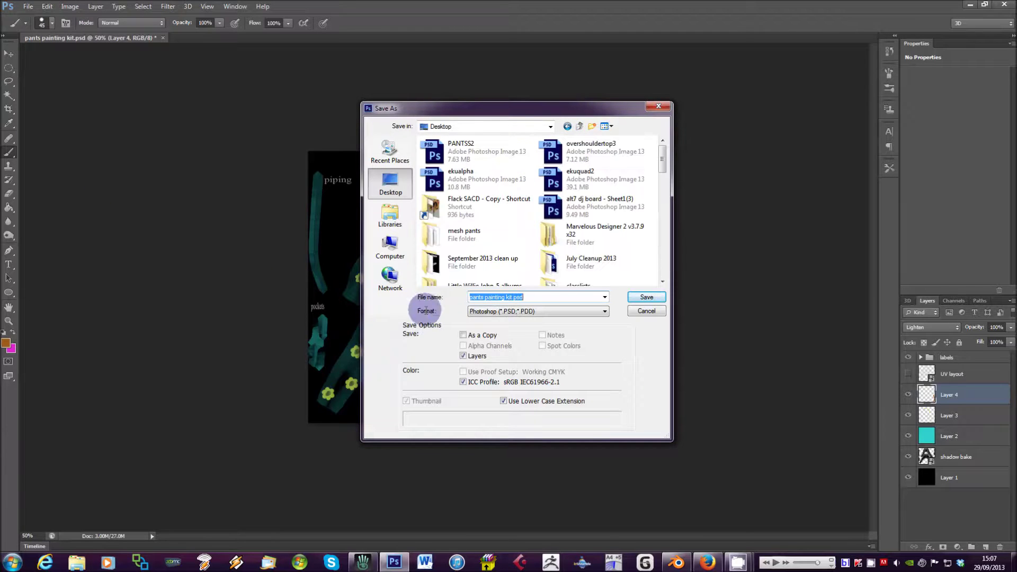
click(487, 311)
click(479, 391)
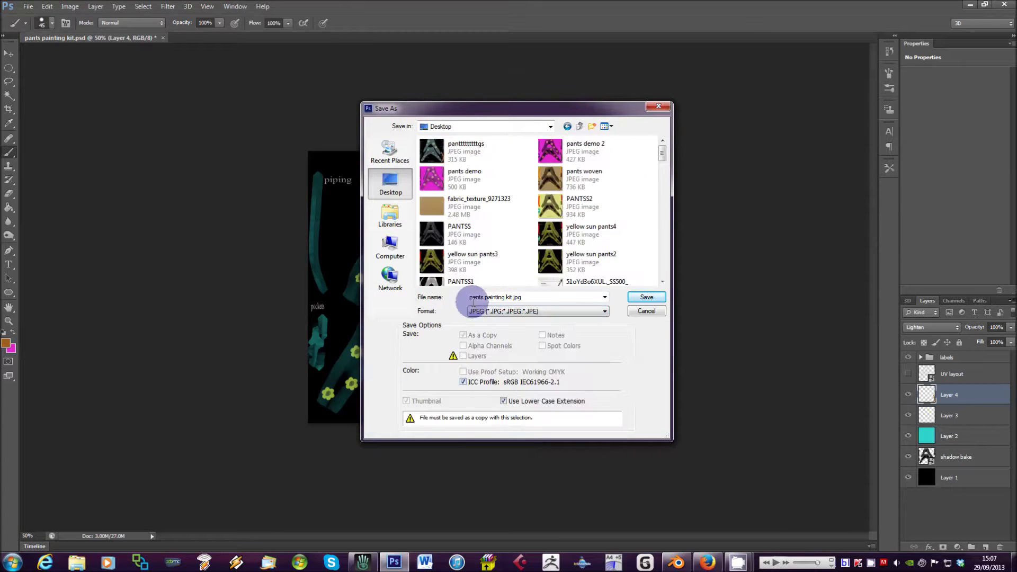
click(417, 150)
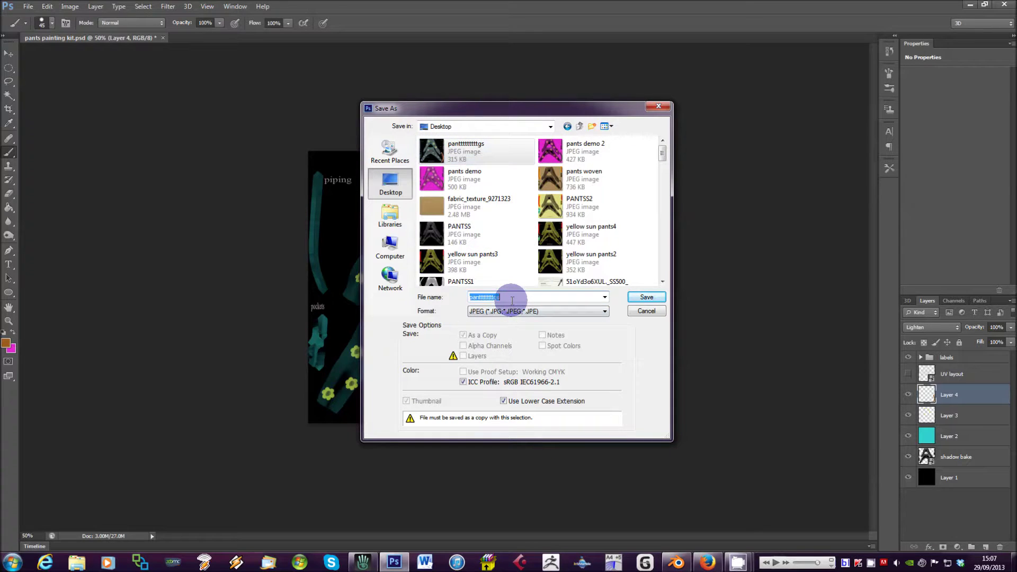
click(662, 294)
click(572, 152)
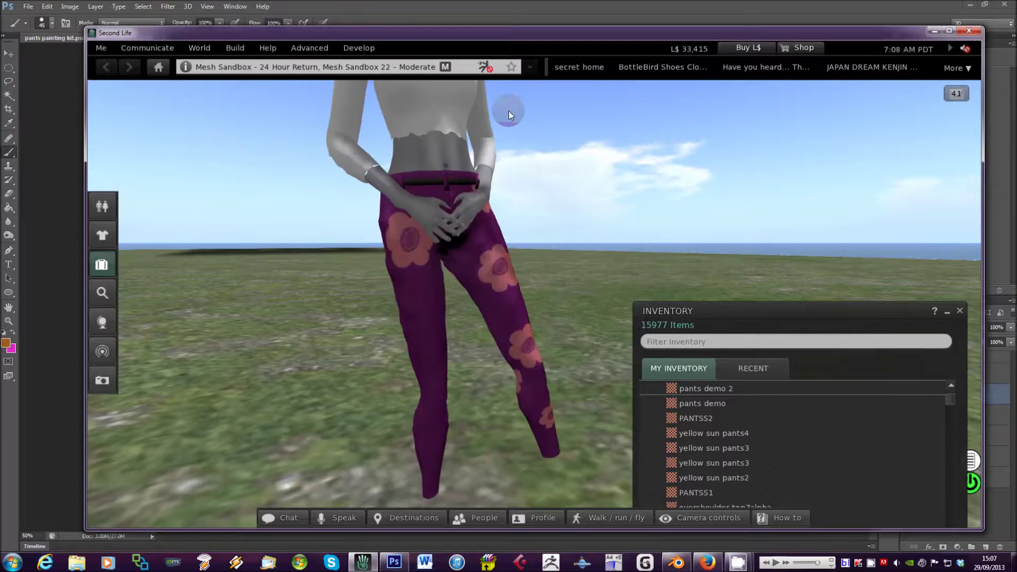
Switch to Second Life and upload the Desktop image pantttttttttgs2 as a texture for L$10
click(245, 47)
mouse_move(268, 250)
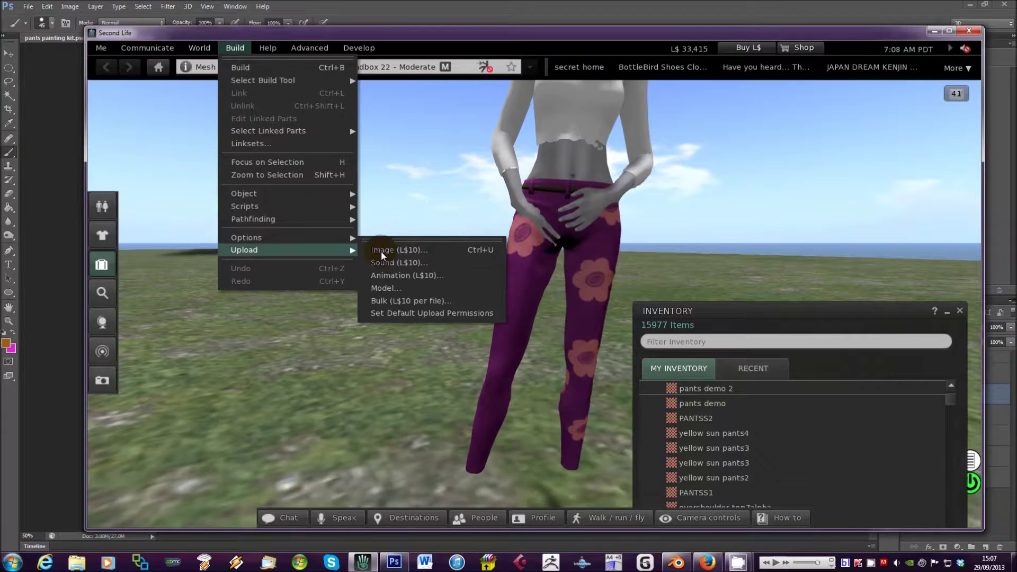
click(402, 252)
click(392, 124)
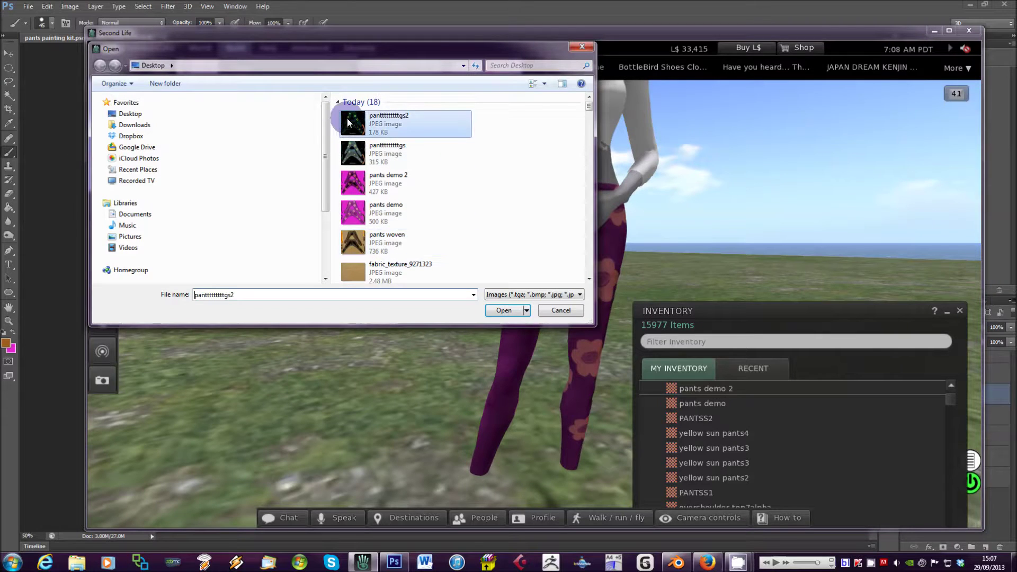
click(507, 313)
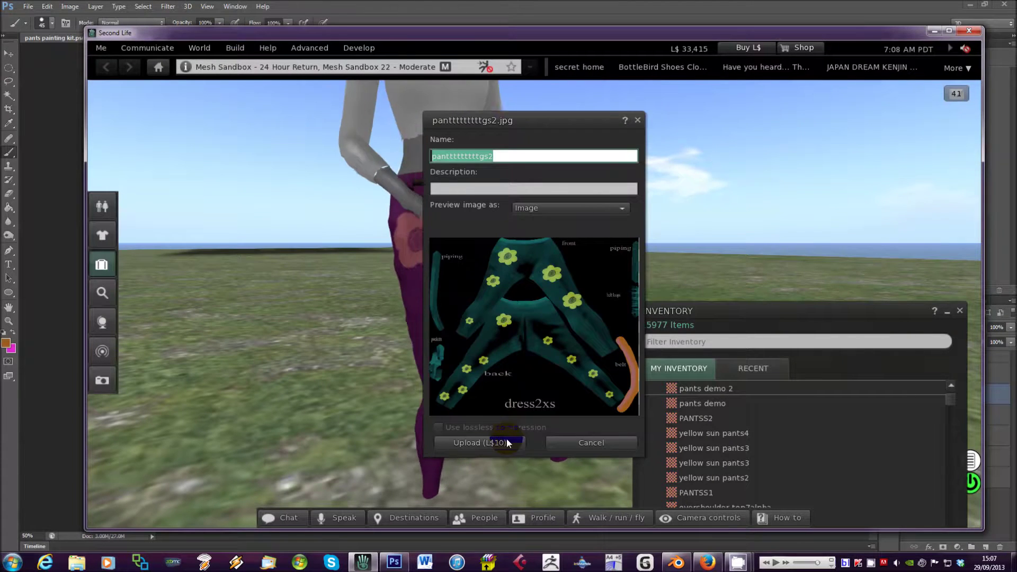
click(488, 442)
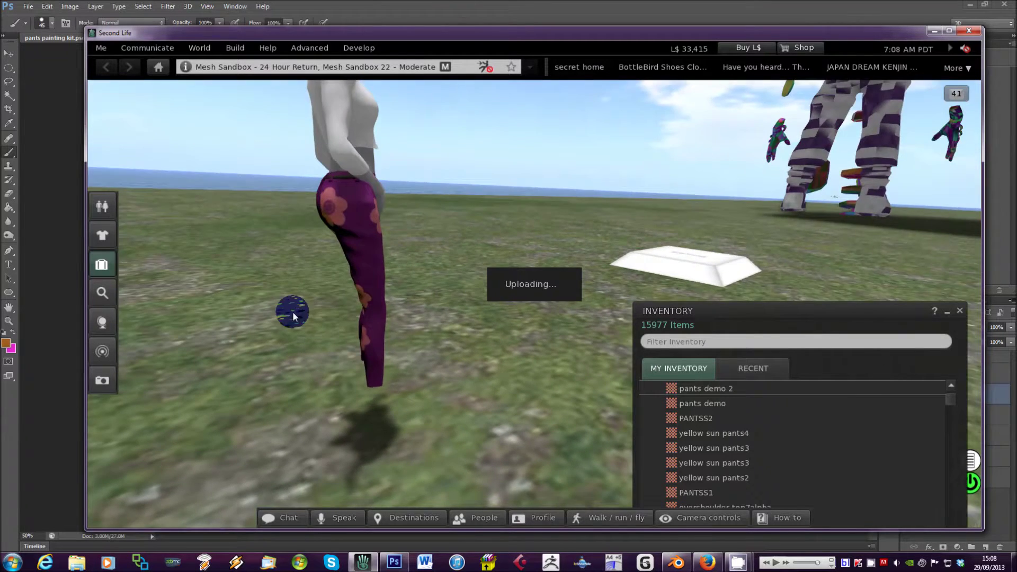
right_click(336, 228)
right_click(338, 154)
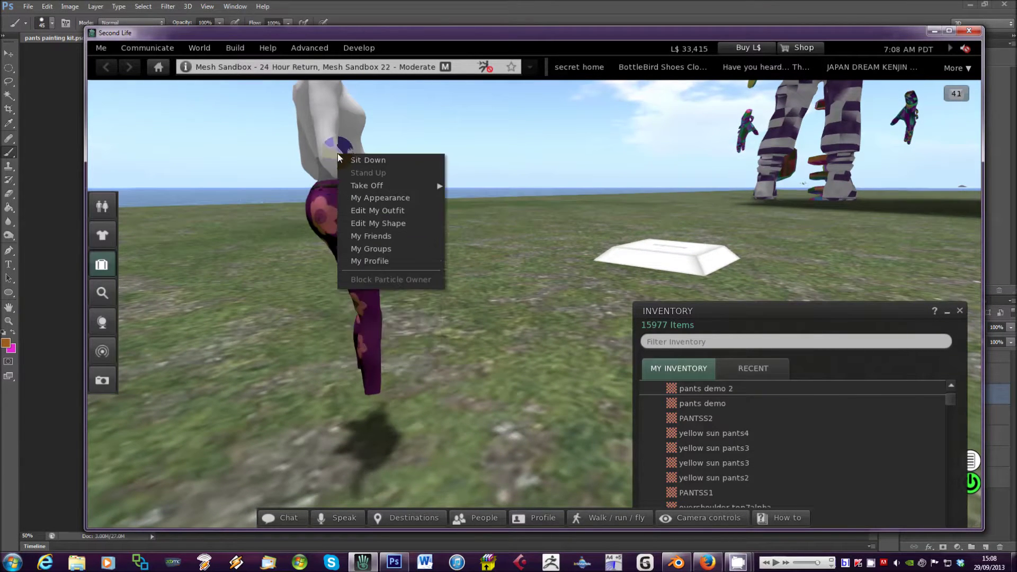
right_click(325, 198)
mouse_move(398, 228)
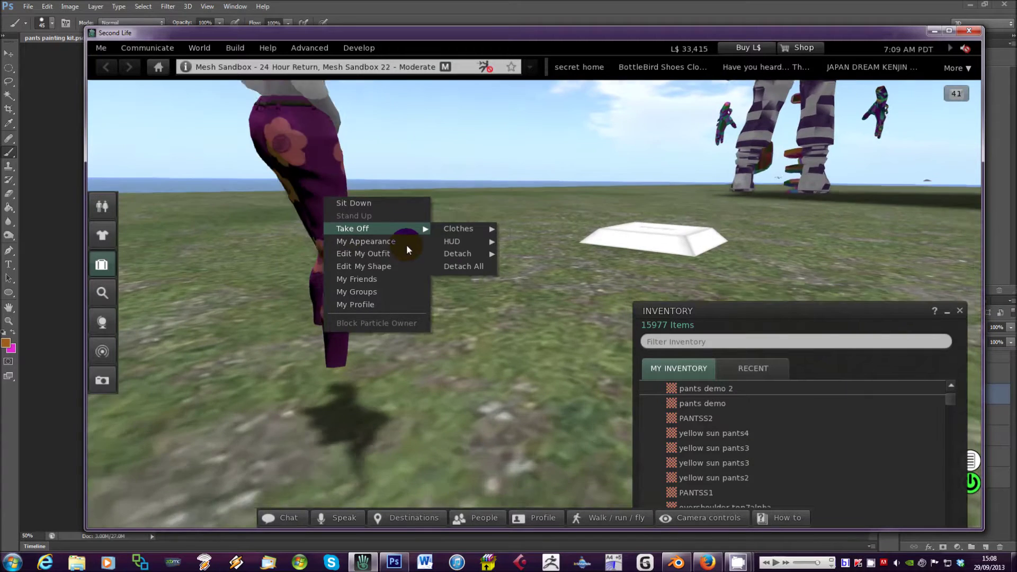
Enter object editing through the white object on the ground and select the avatar's worn mesh pants for texture editing
right_click(640, 227)
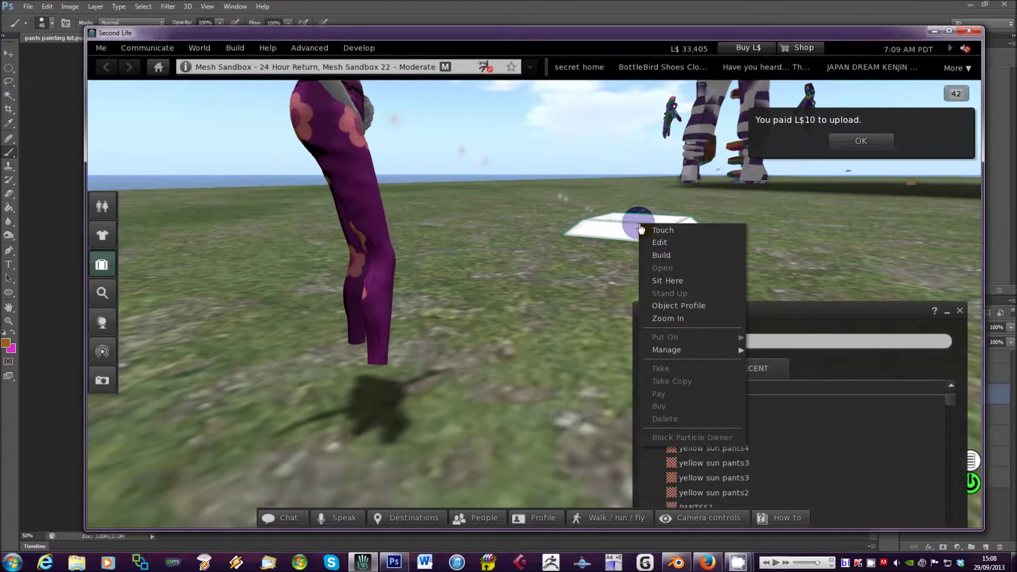
right_click(702, 119)
right_click(642, 226)
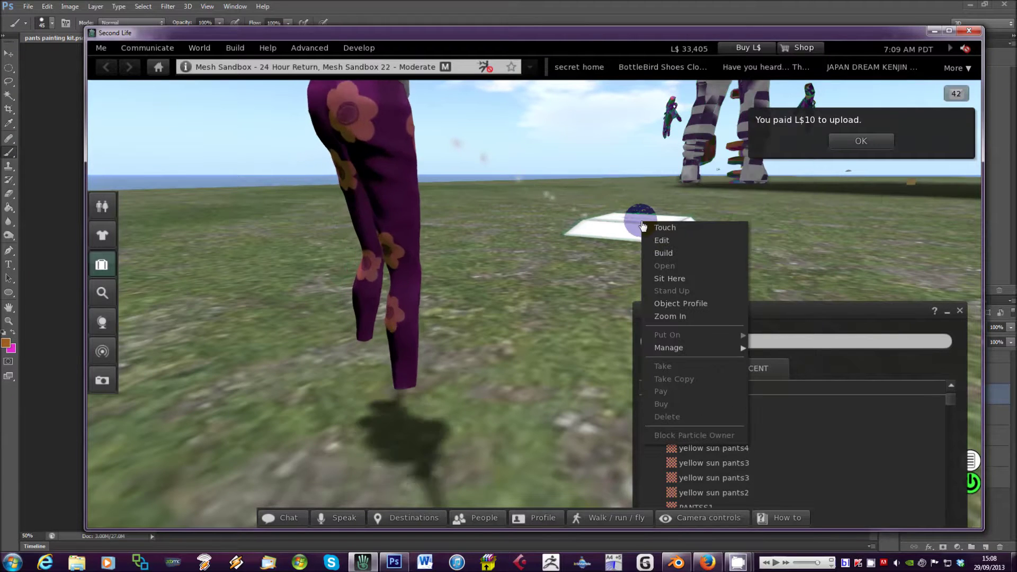
click(659, 240)
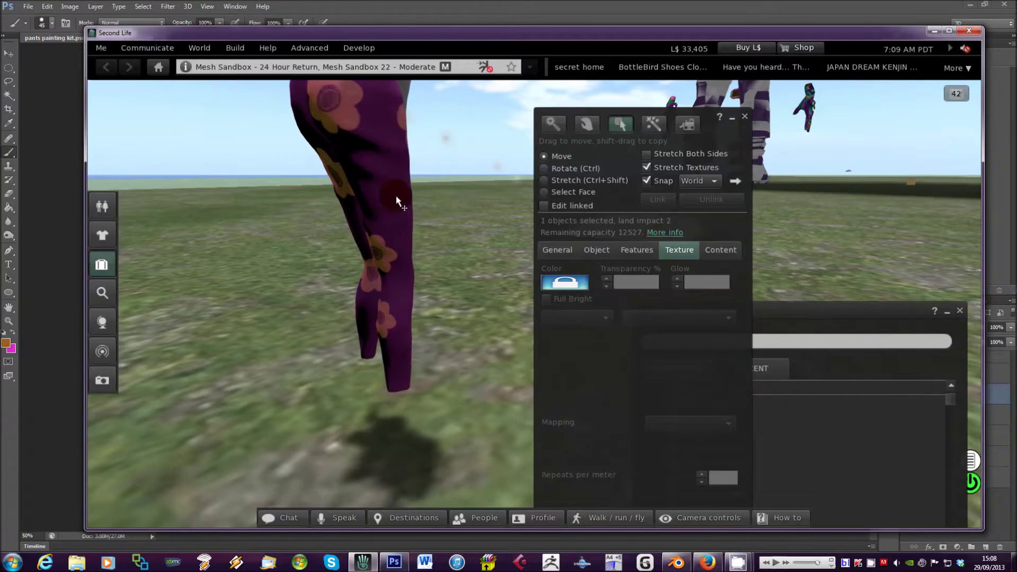
click(367, 128)
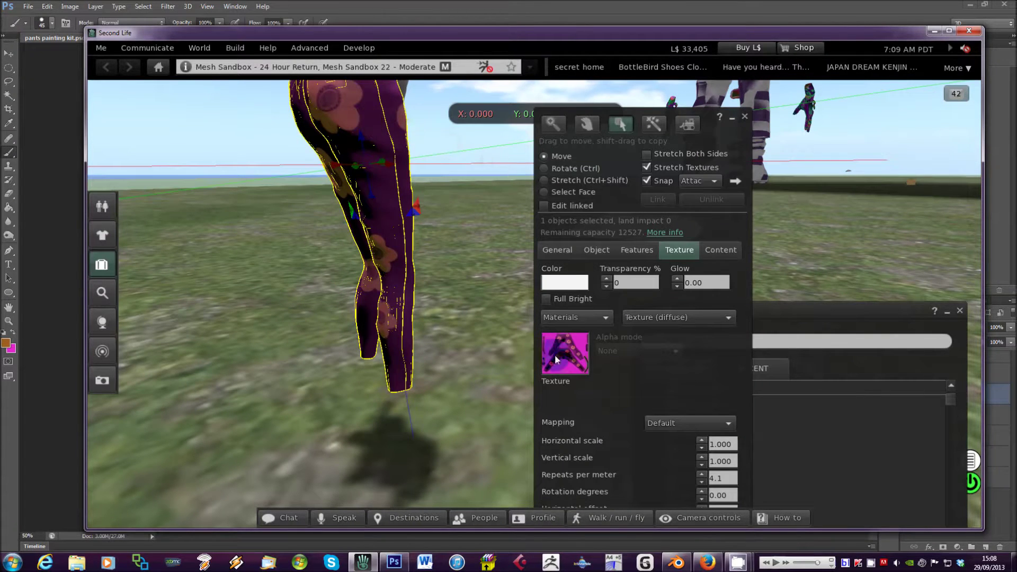
drag(734, 150, 706, 123)
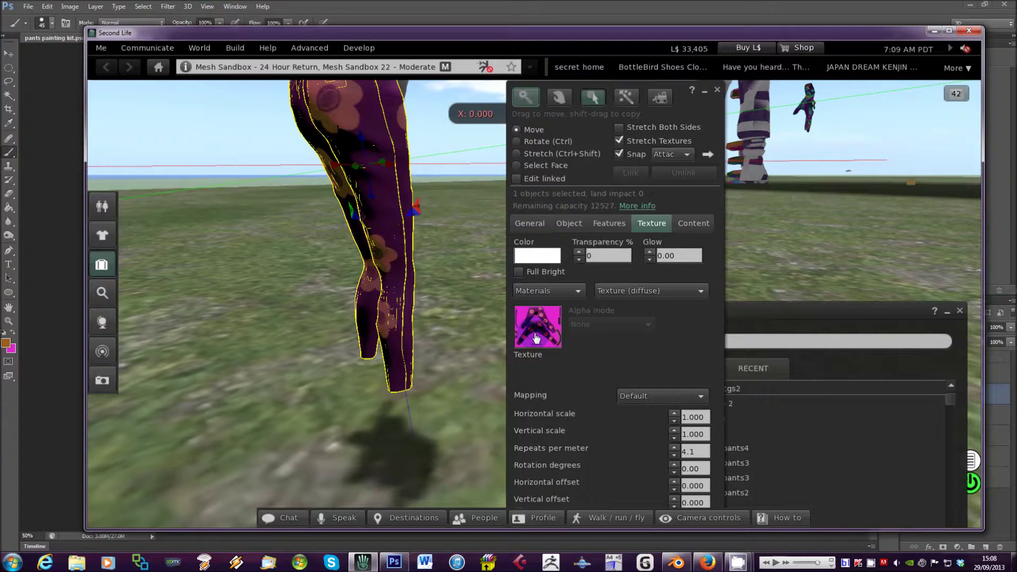
Blank the pants' diffuse texture, apply the inventory texture pantttttttttgs2, and close the editing and inventory windows
click(536, 339)
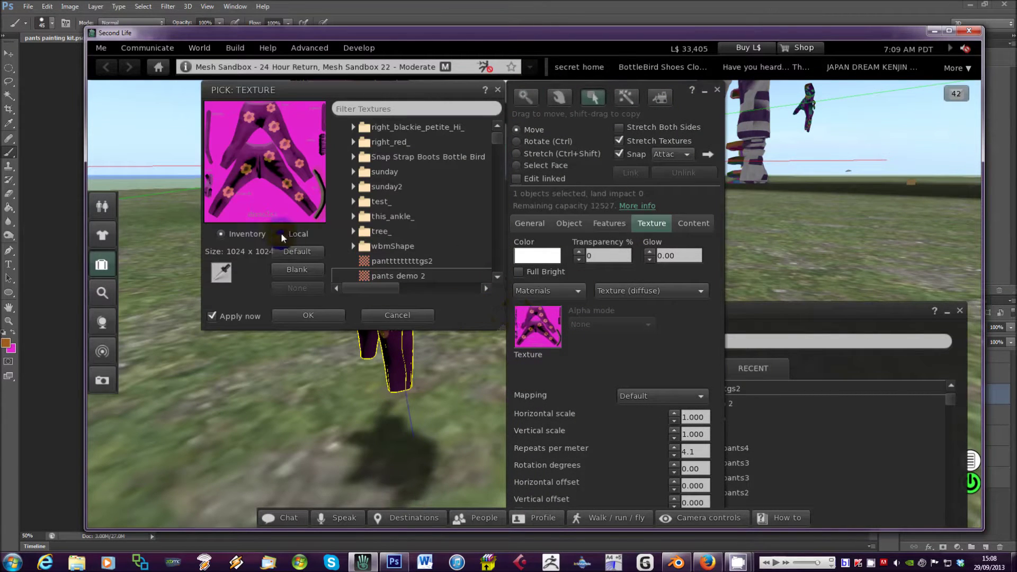
click(293, 272)
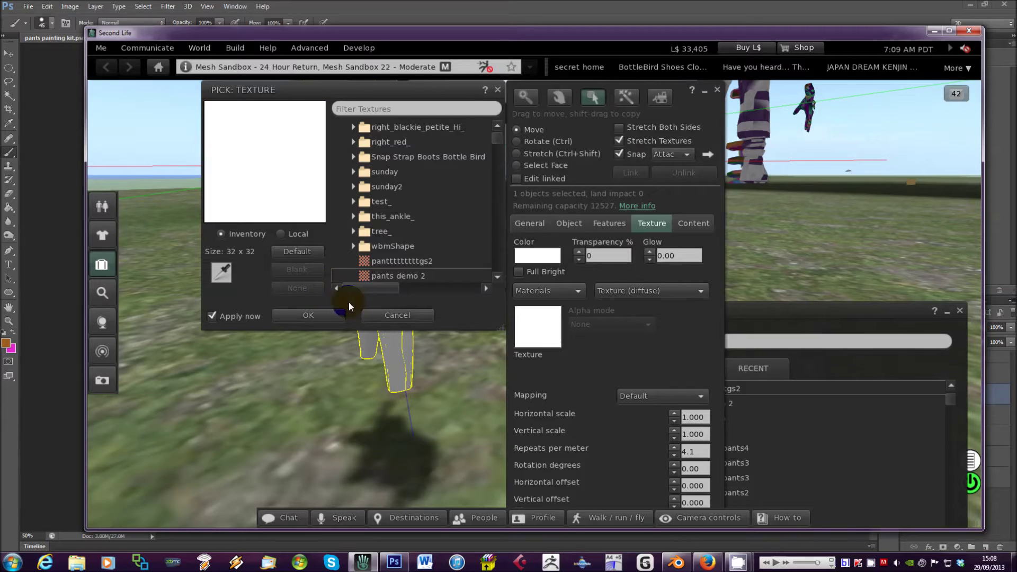
click(394, 262)
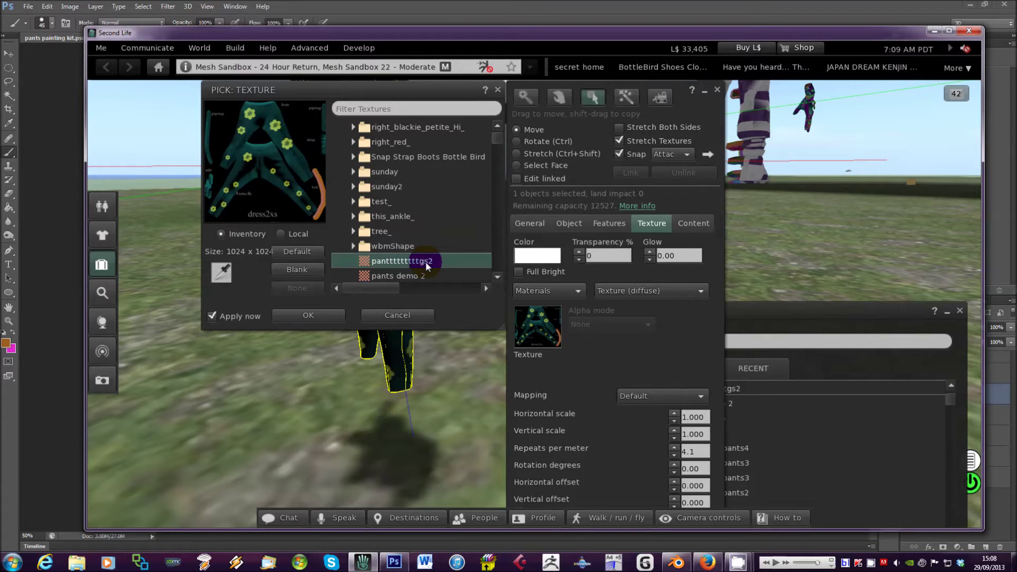
click(307, 317)
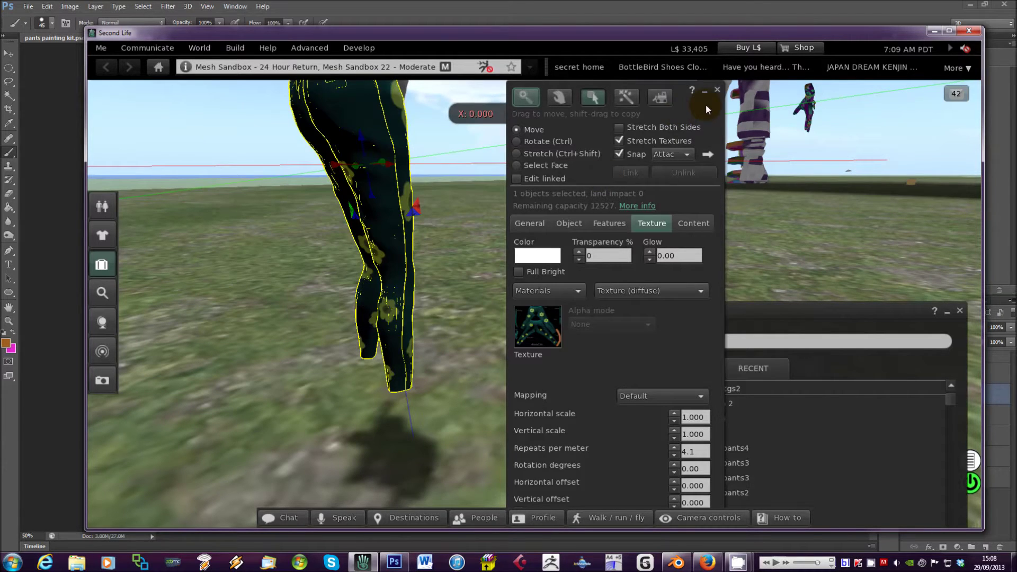
click(718, 92)
click(960, 312)
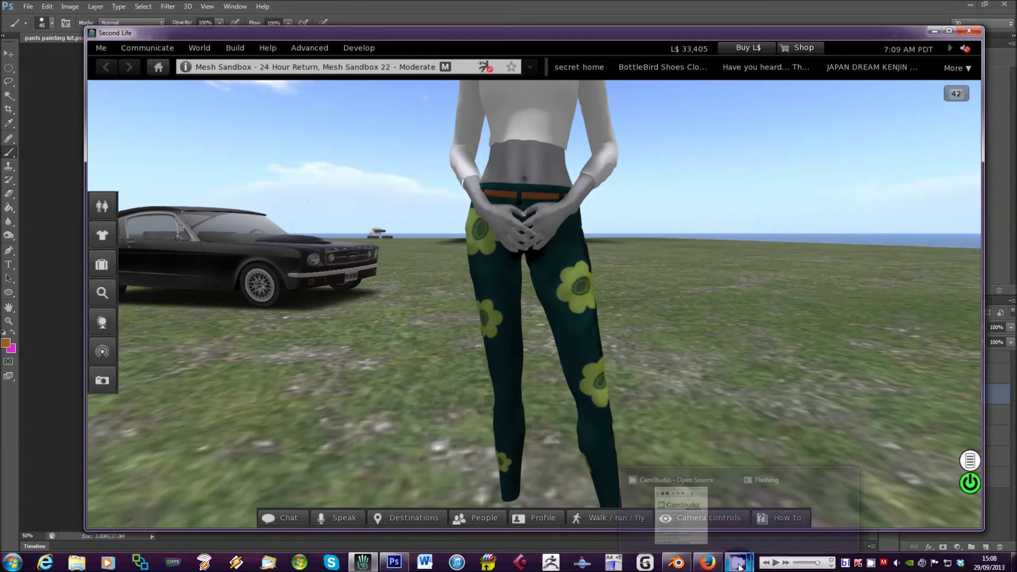
click(696, 502)
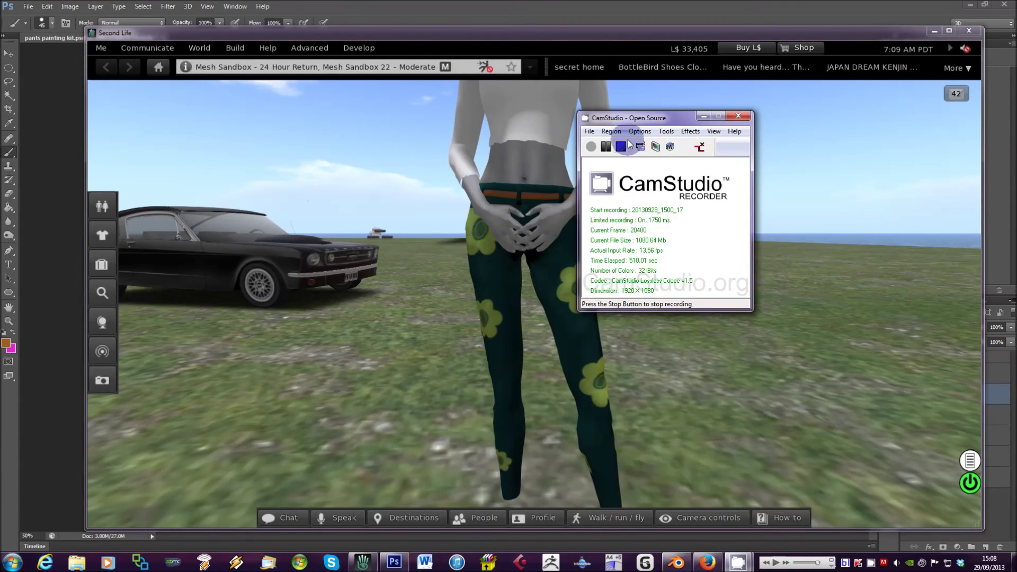